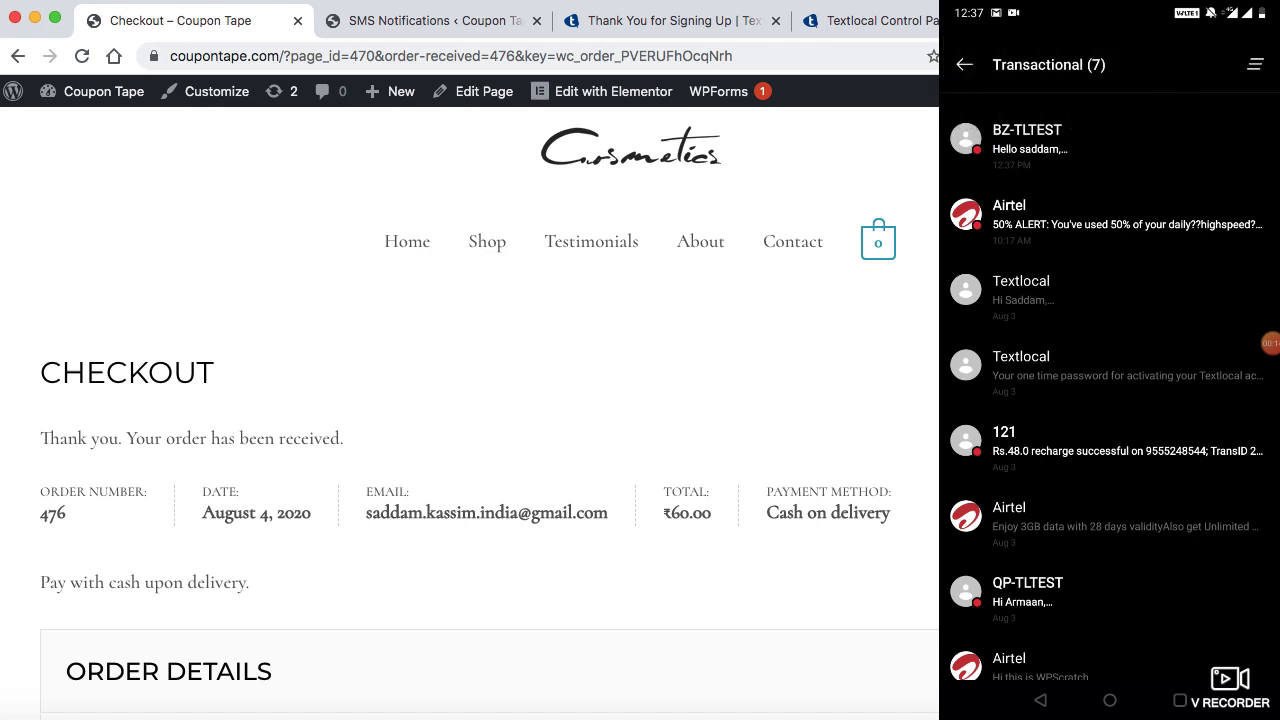
Step: Compare the BZ-TLTEST SMS with order 476's number and the customer's billing first name
click(1026, 140)
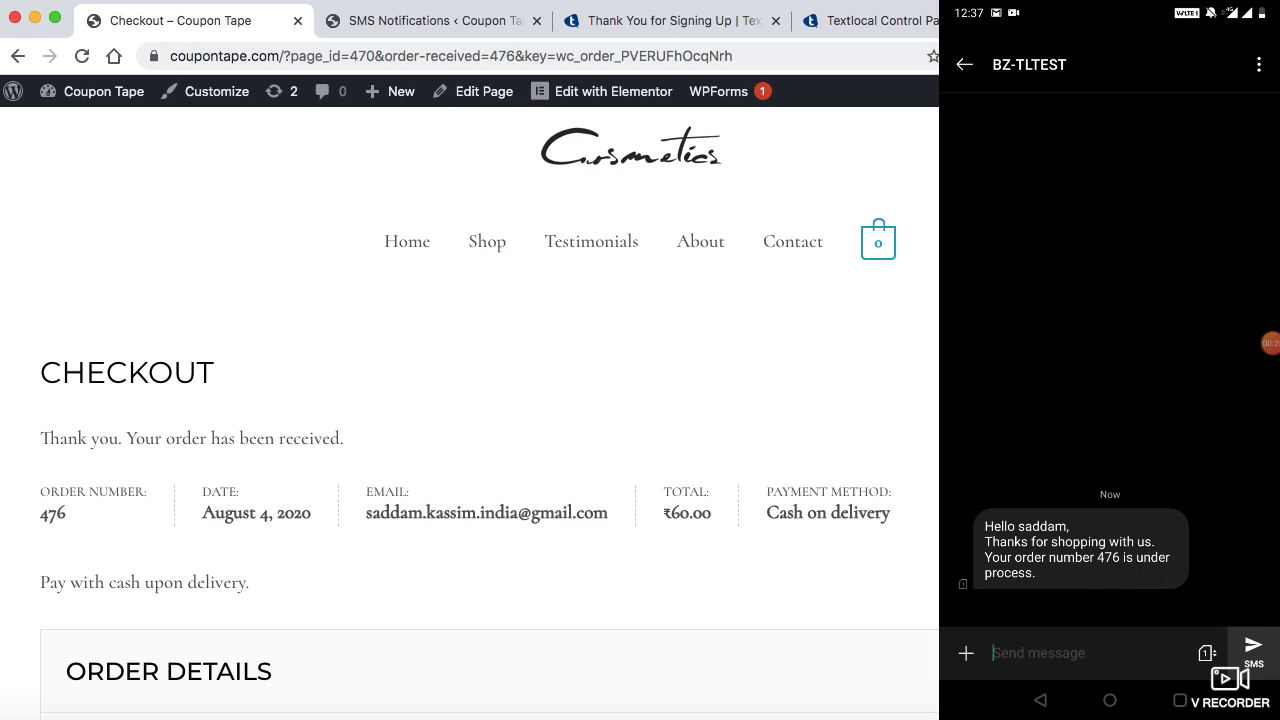
scroll(123, 489, down, 1)
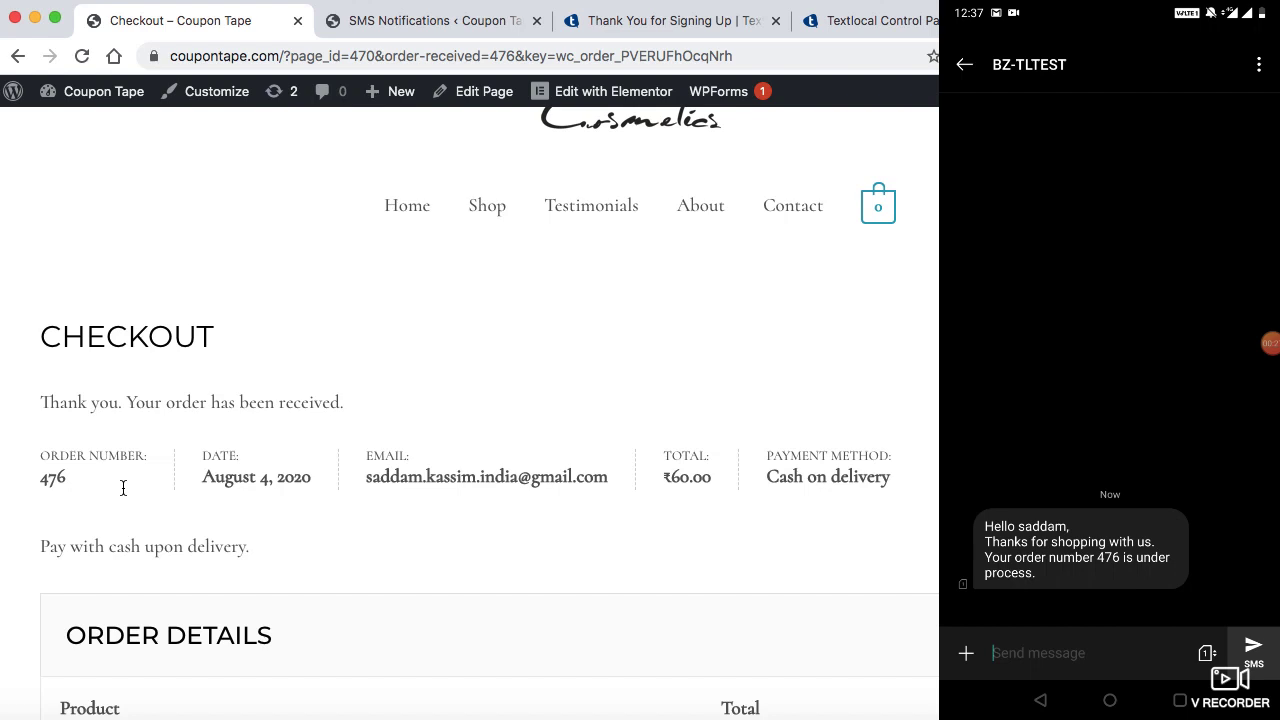
double_click(49, 450)
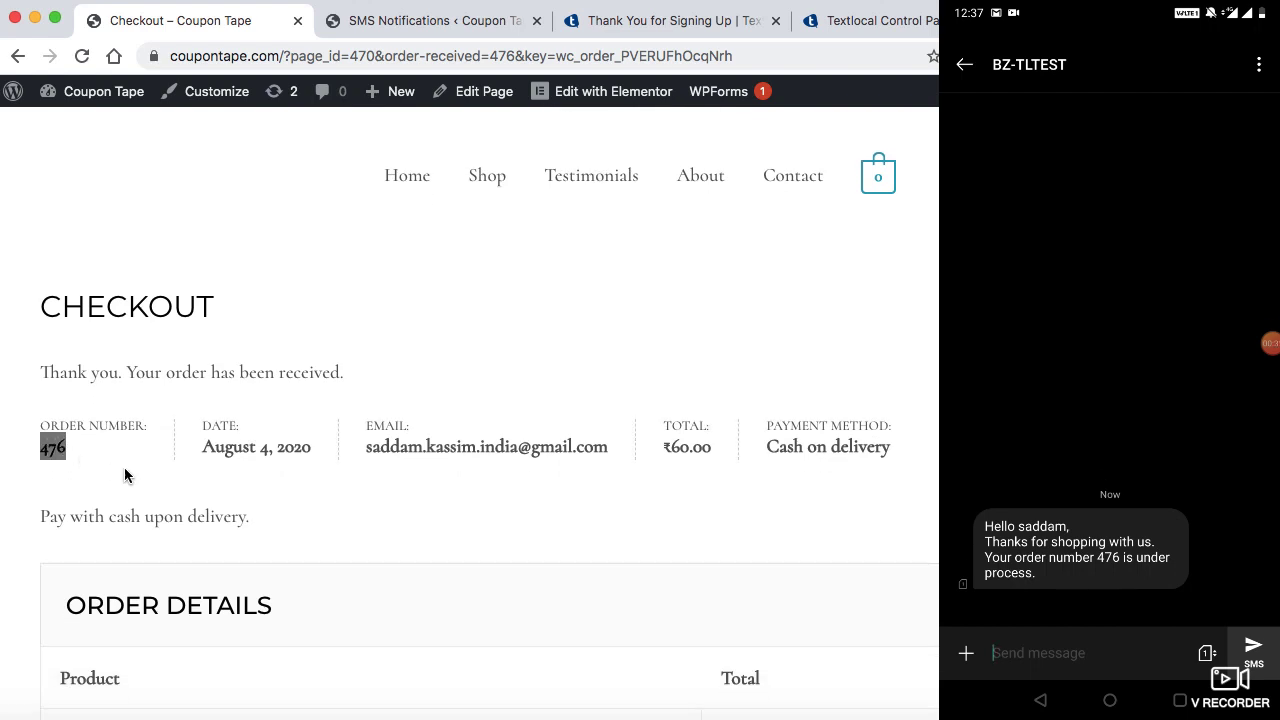
scroll(124, 474, down, 7)
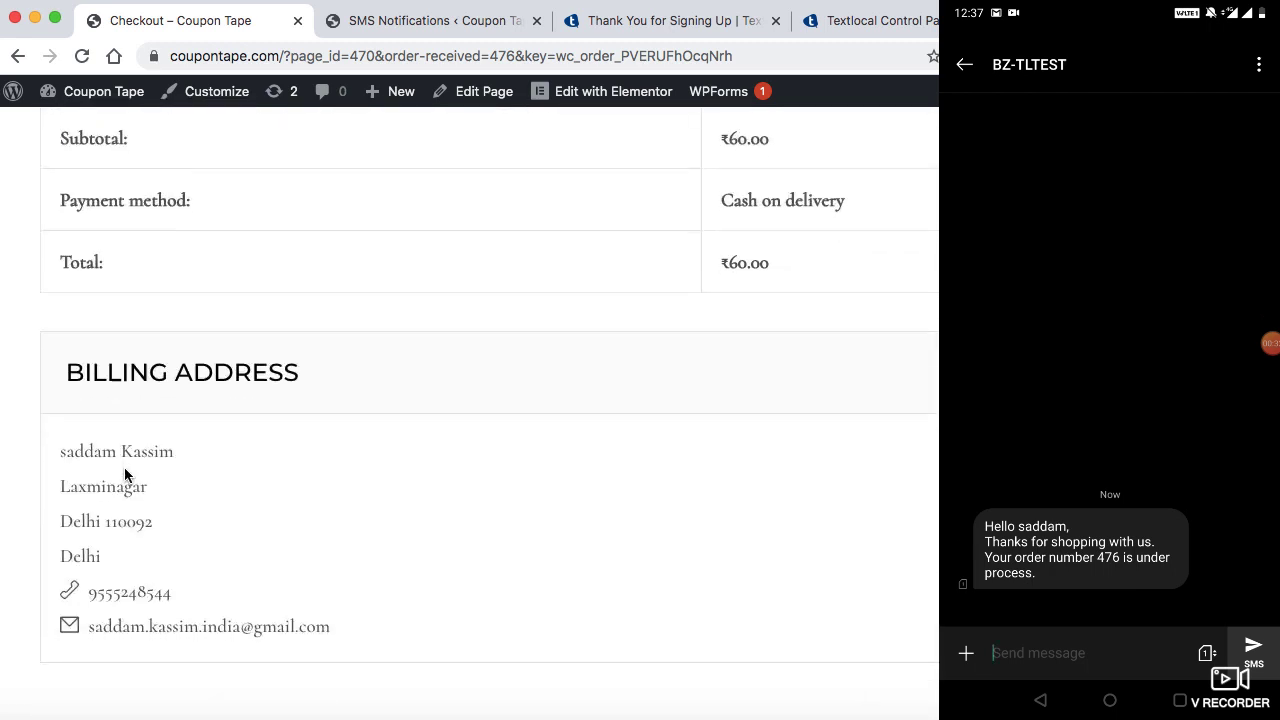
double_click(74, 452)
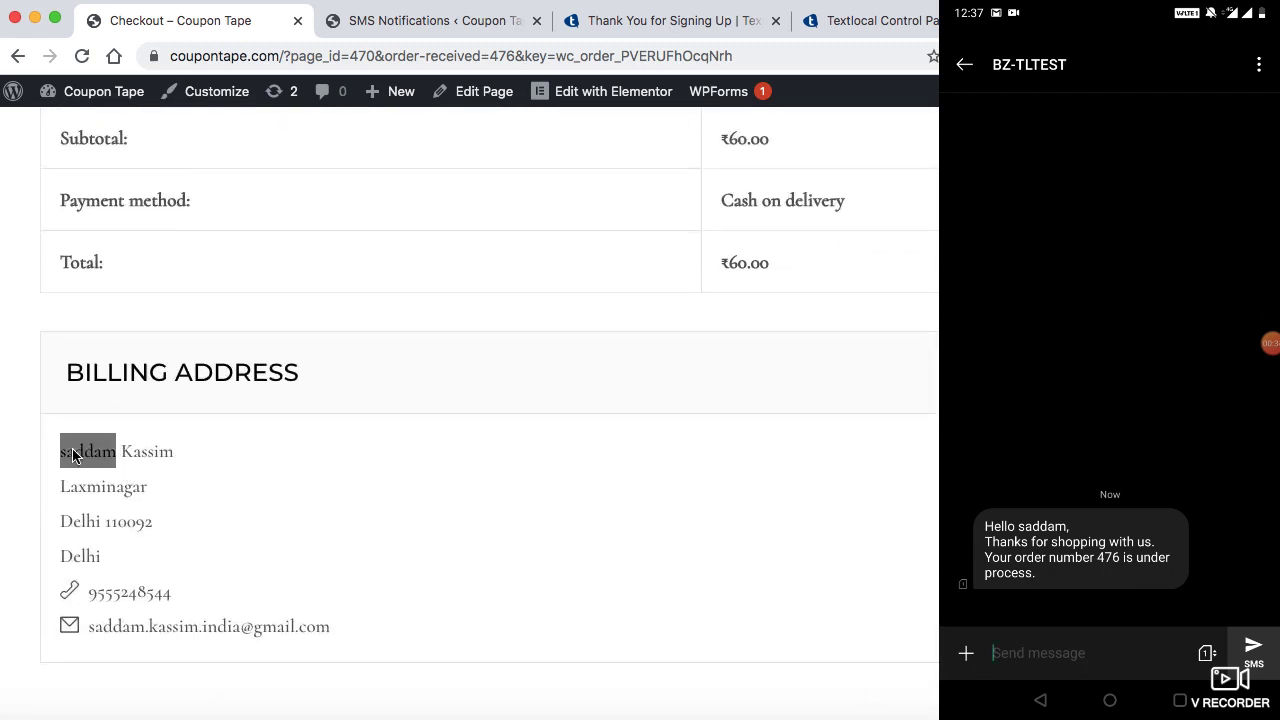
click(174, 452)
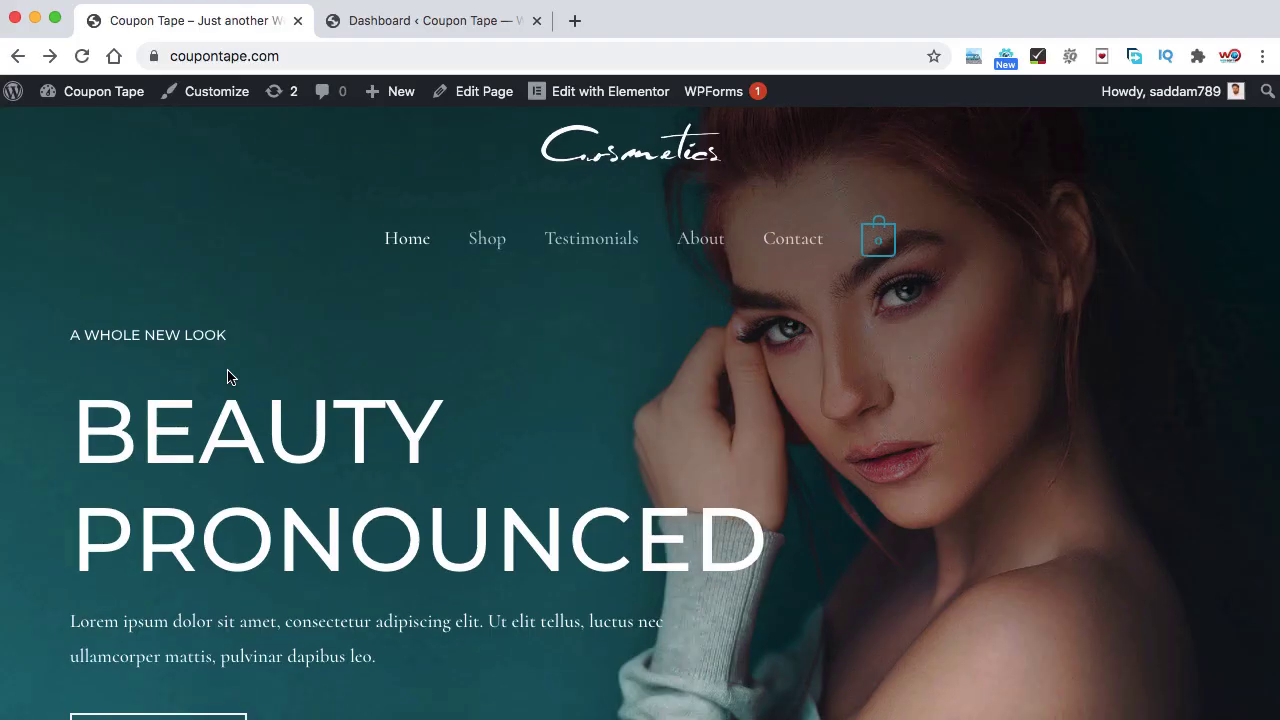
Step: Search WPScratch for 'textlocal' to reach the Textlocal – SMS Notifications product page
scroll(228, 376, down, 4)
scroll(228, 376, down, 10)
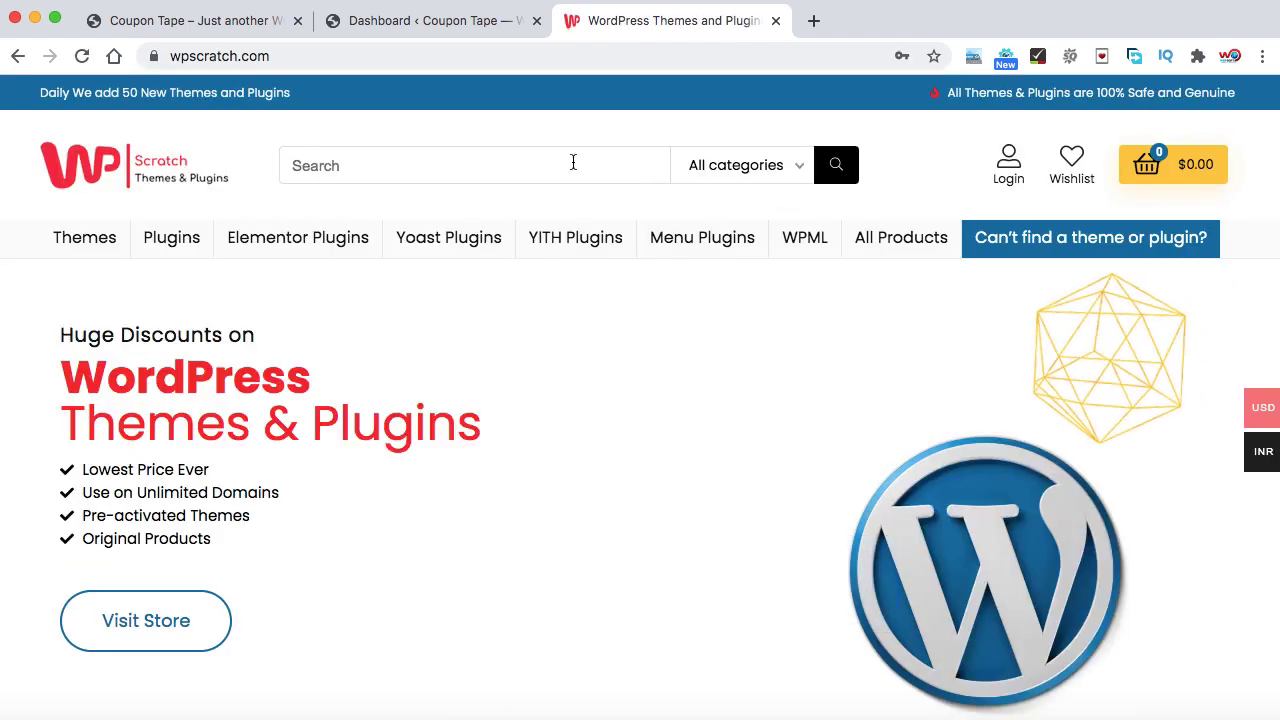
click(573, 162)
text(tex)
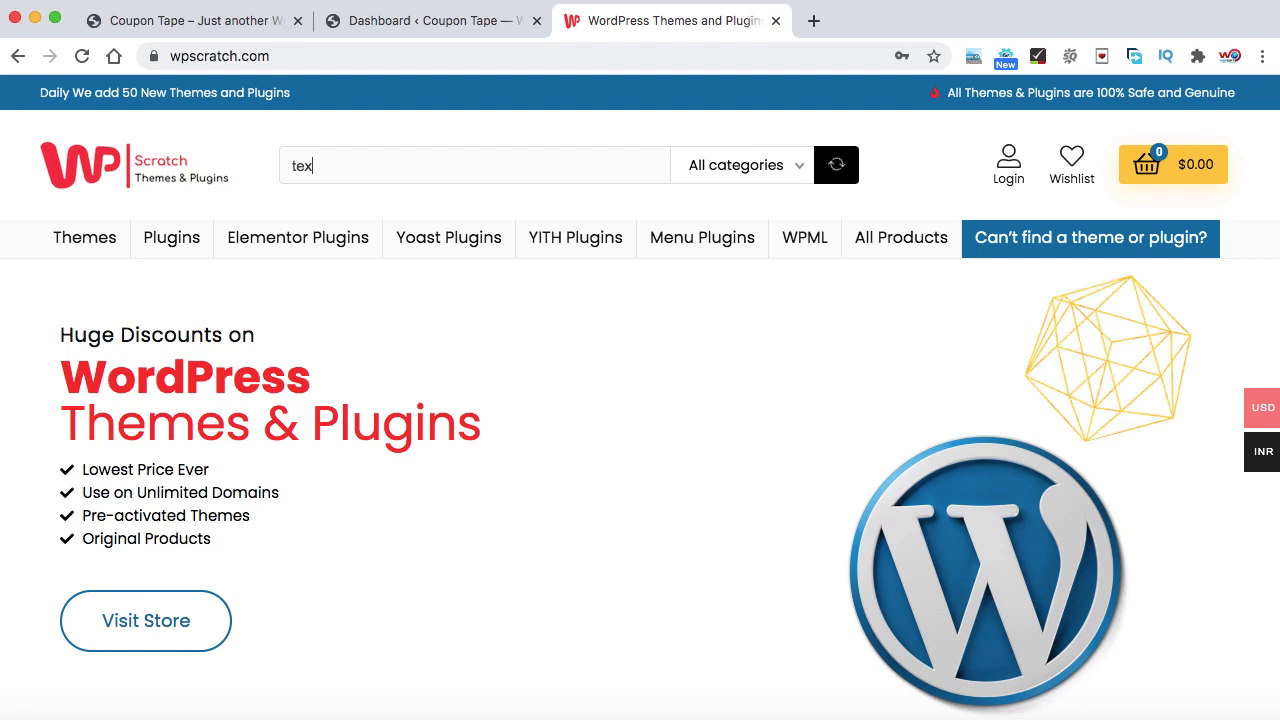
text(tlocal)
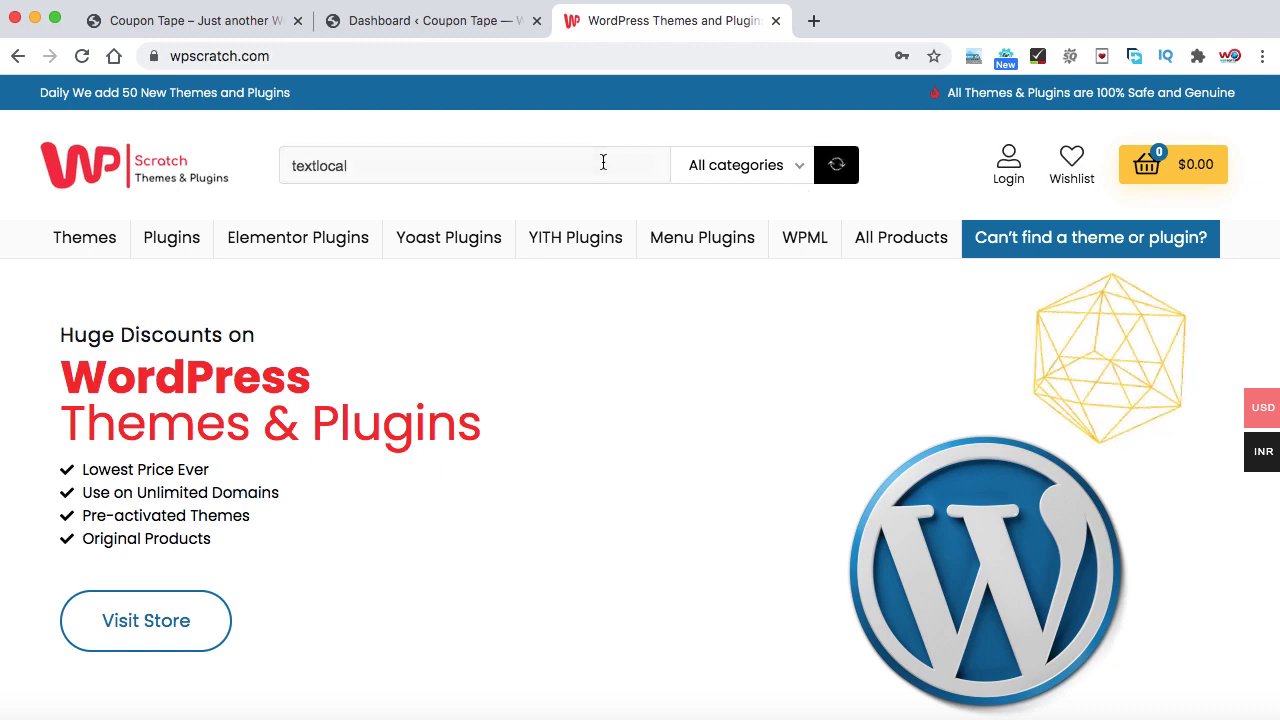
key(Return)
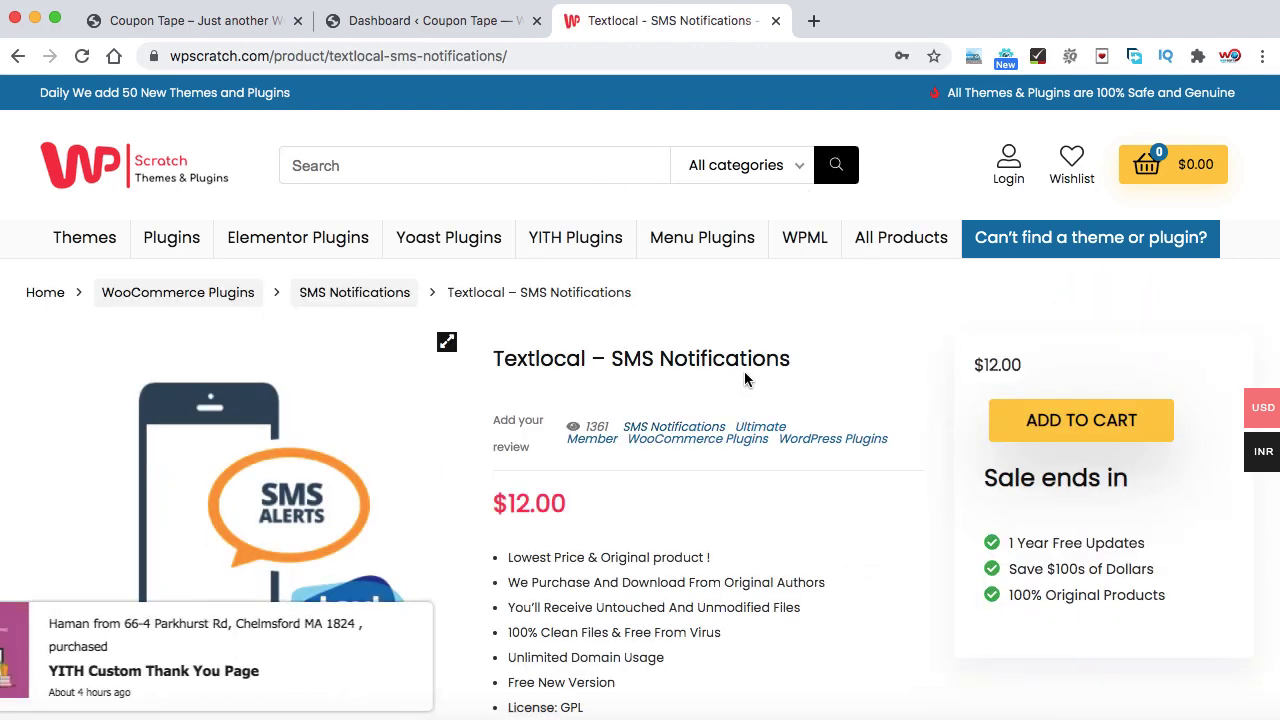
scroll(745, 379, down, 3)
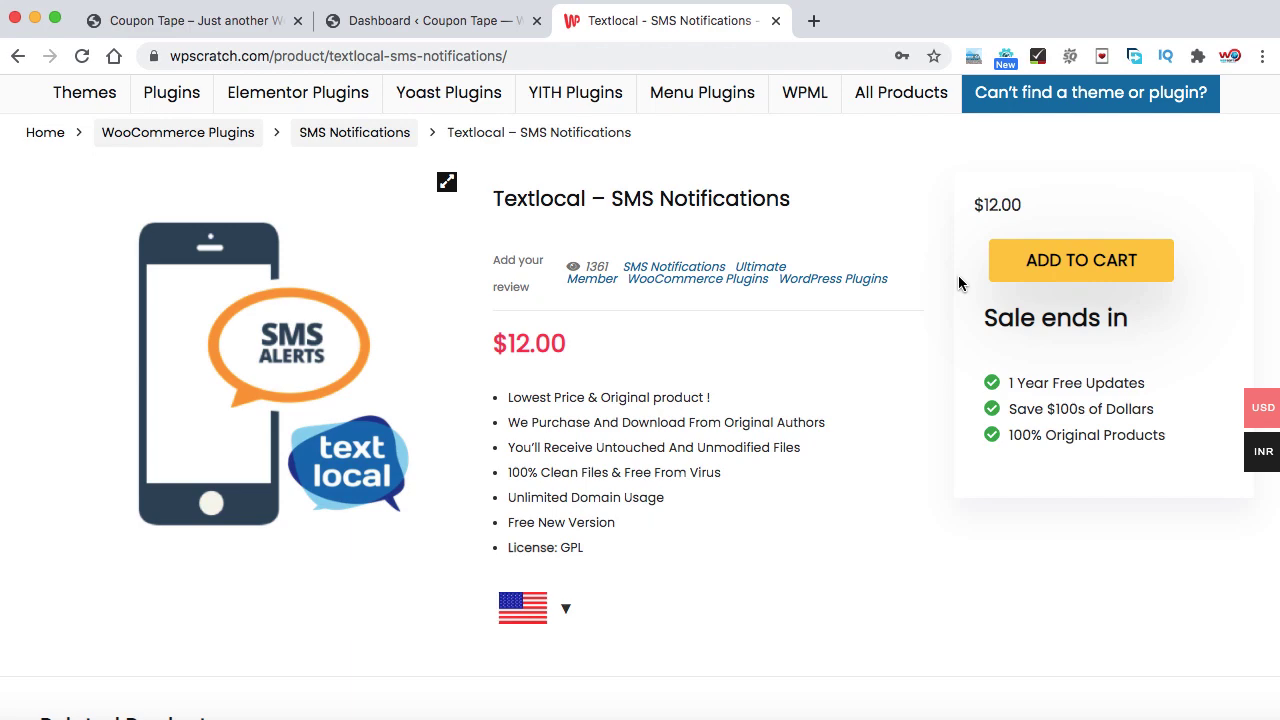
Step: Upload Textlocal_Wordpress_Plugin.zip through Plugins > Add New > Upload Plugin
click(435, 27)
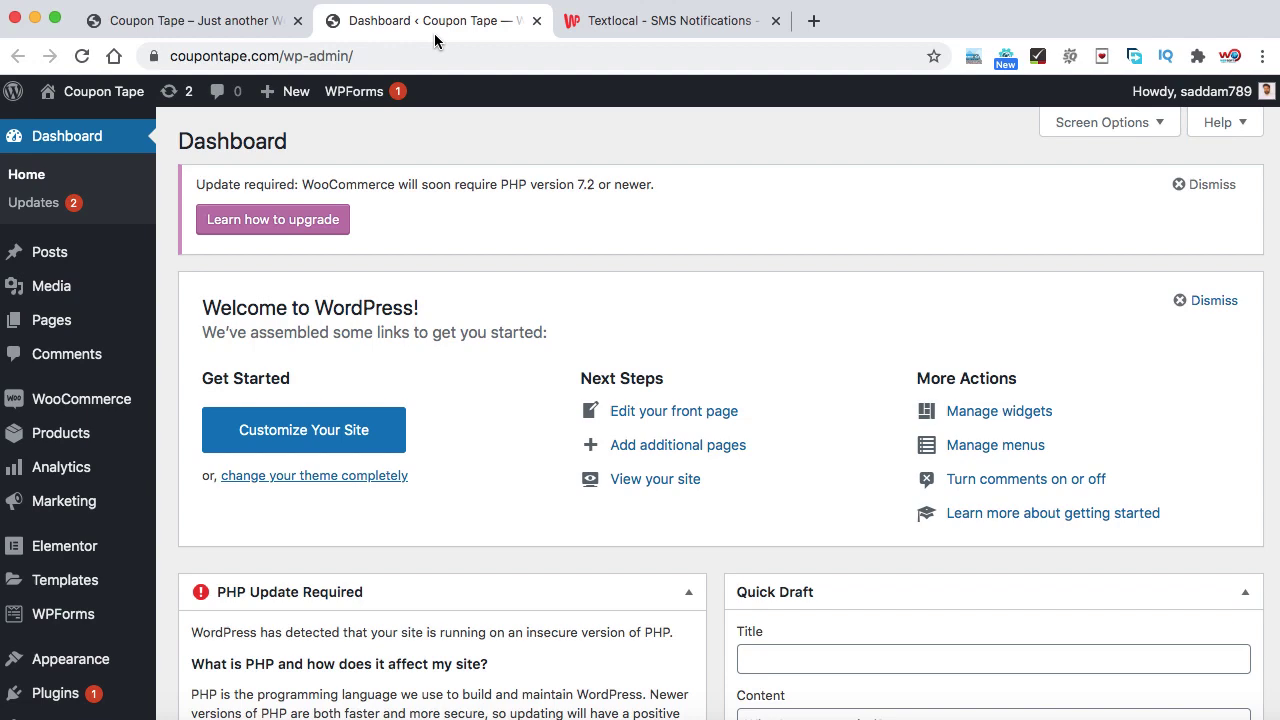
scroll(403, 297, down, 4)
mouse_move(55, 572)
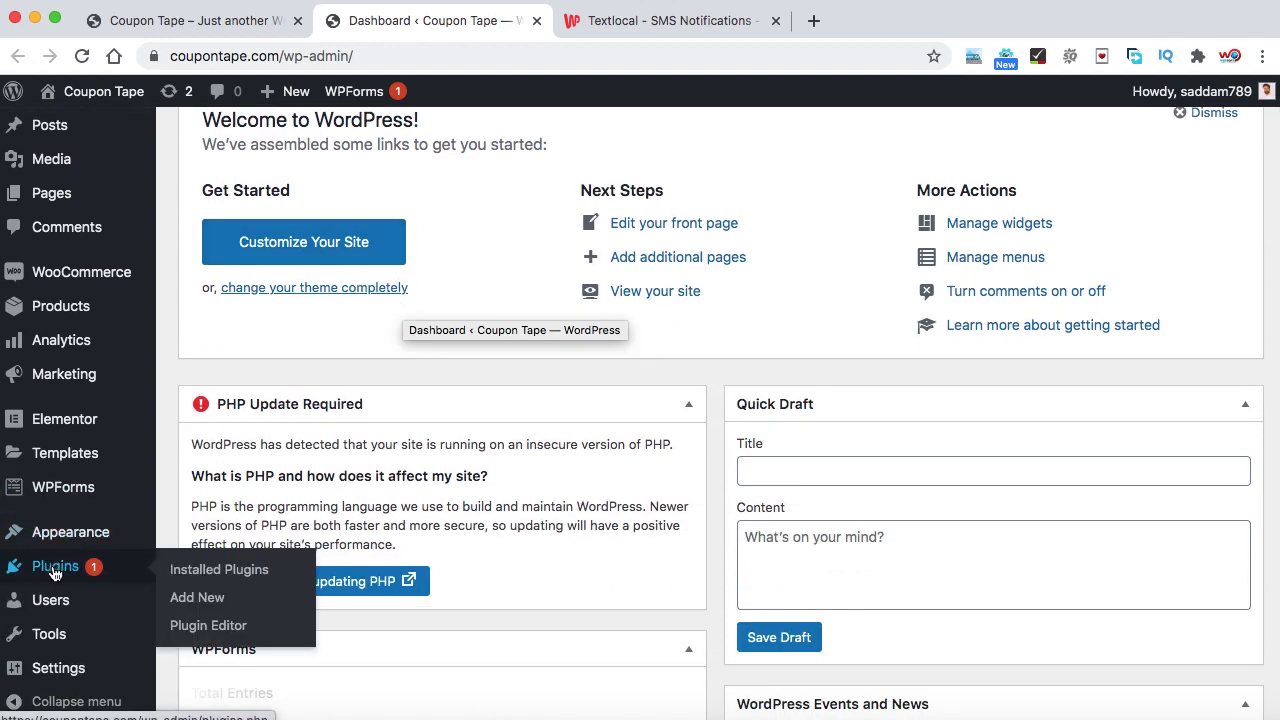
click(184, 598)
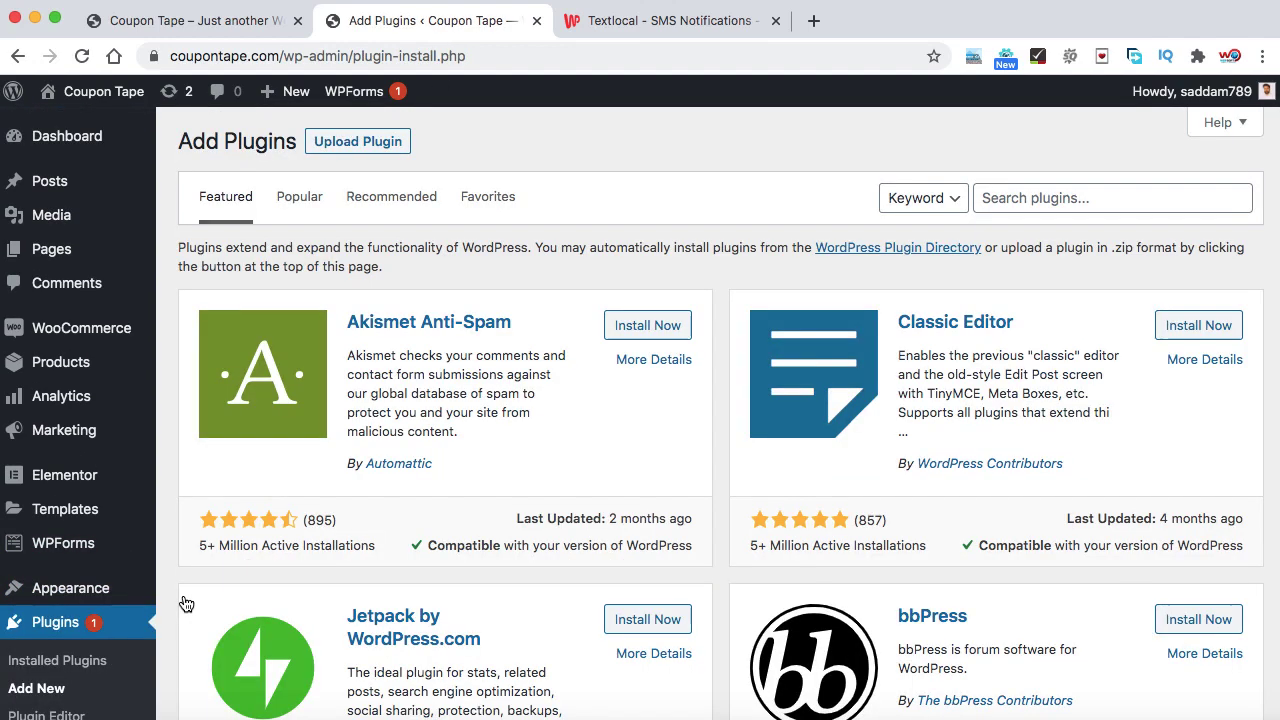
click(358, 142)
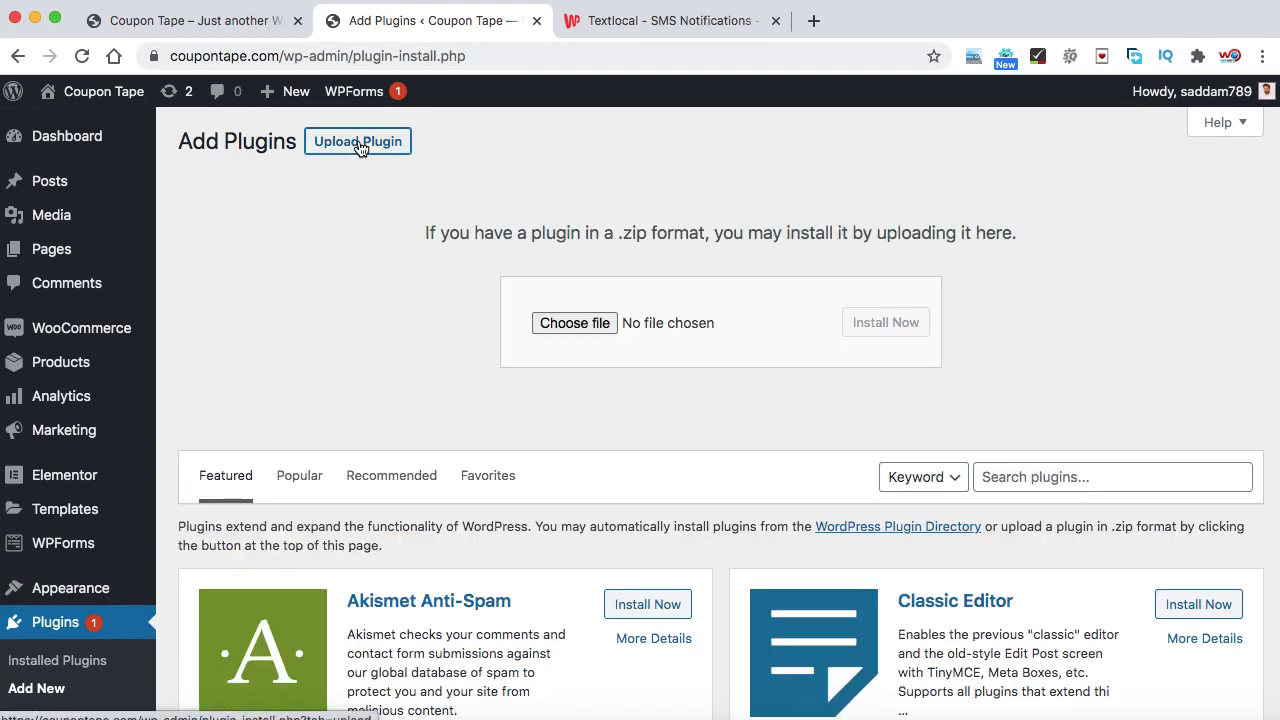
click(554, 328)
scroll(555, 333, down, 5)
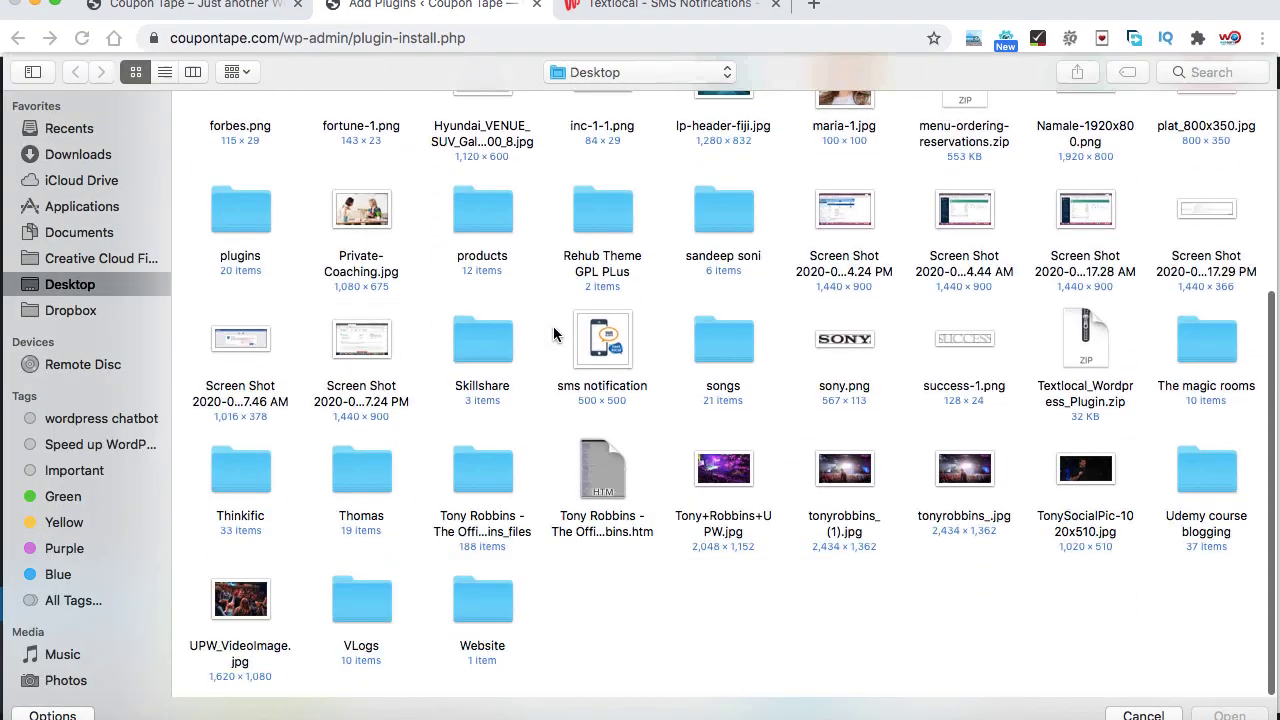
double_click(1090, 345)
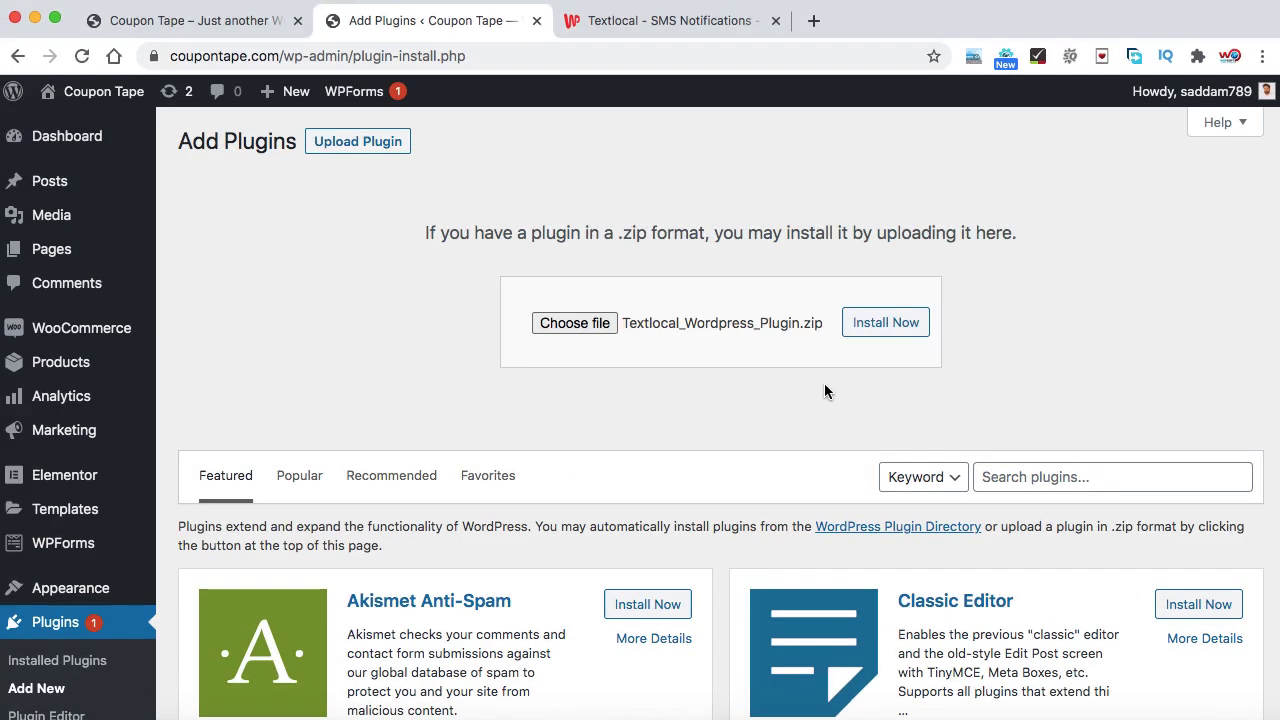
Step: Install and activate the Textlocal plugin, then go to its SMS Notifications settings
click(885, 322)
click(232, 289)
scroll(225, 287, down, 2)
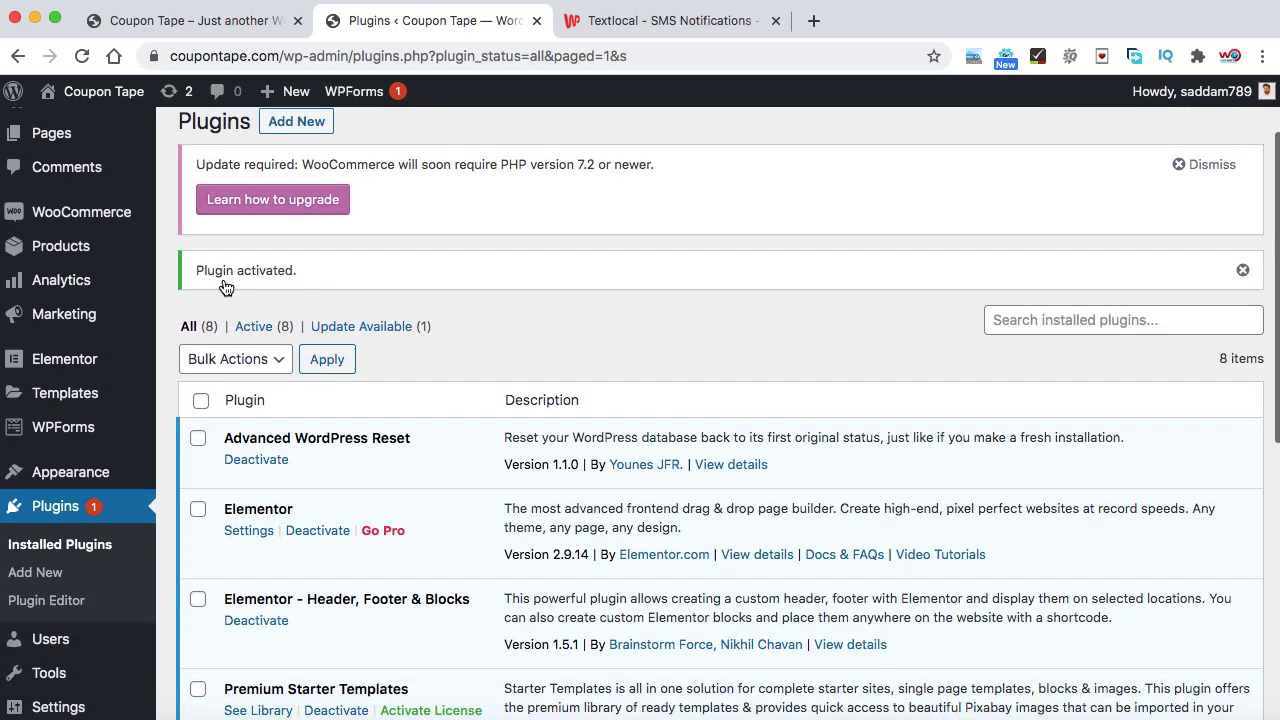
scroll(225, 287, down, 2)
mouse_move(55, 667)
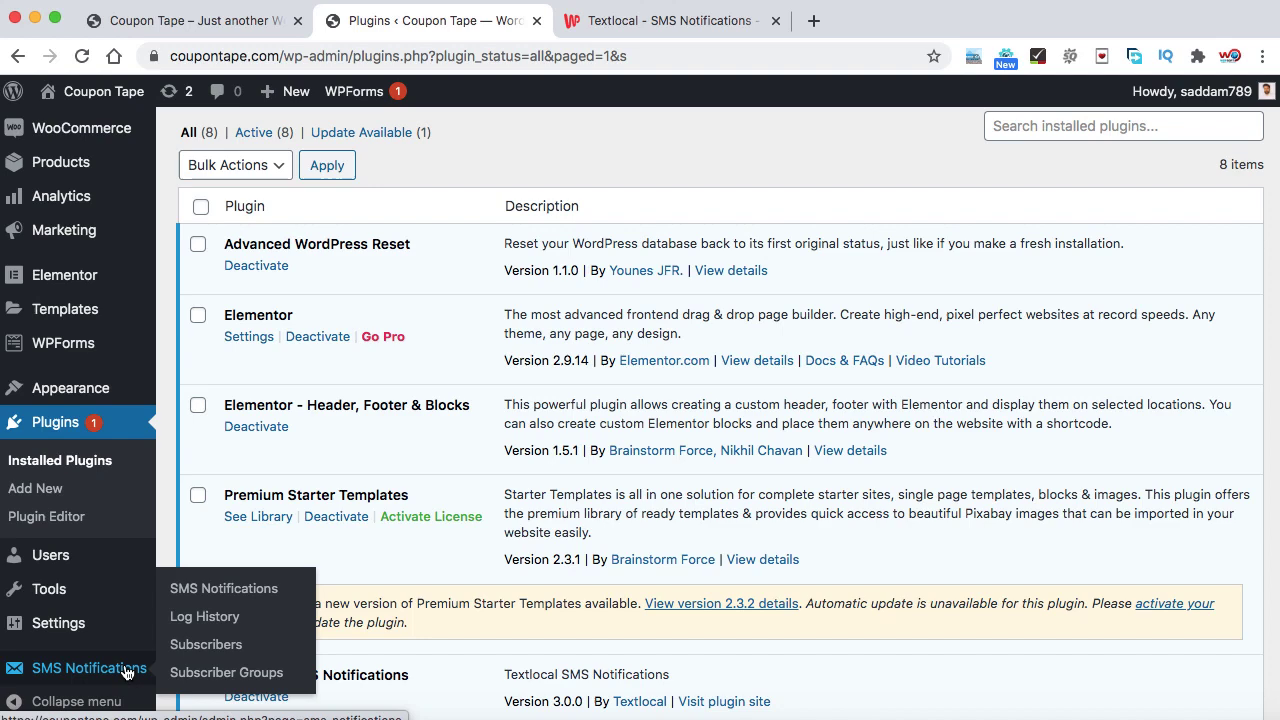
click(232, 598)
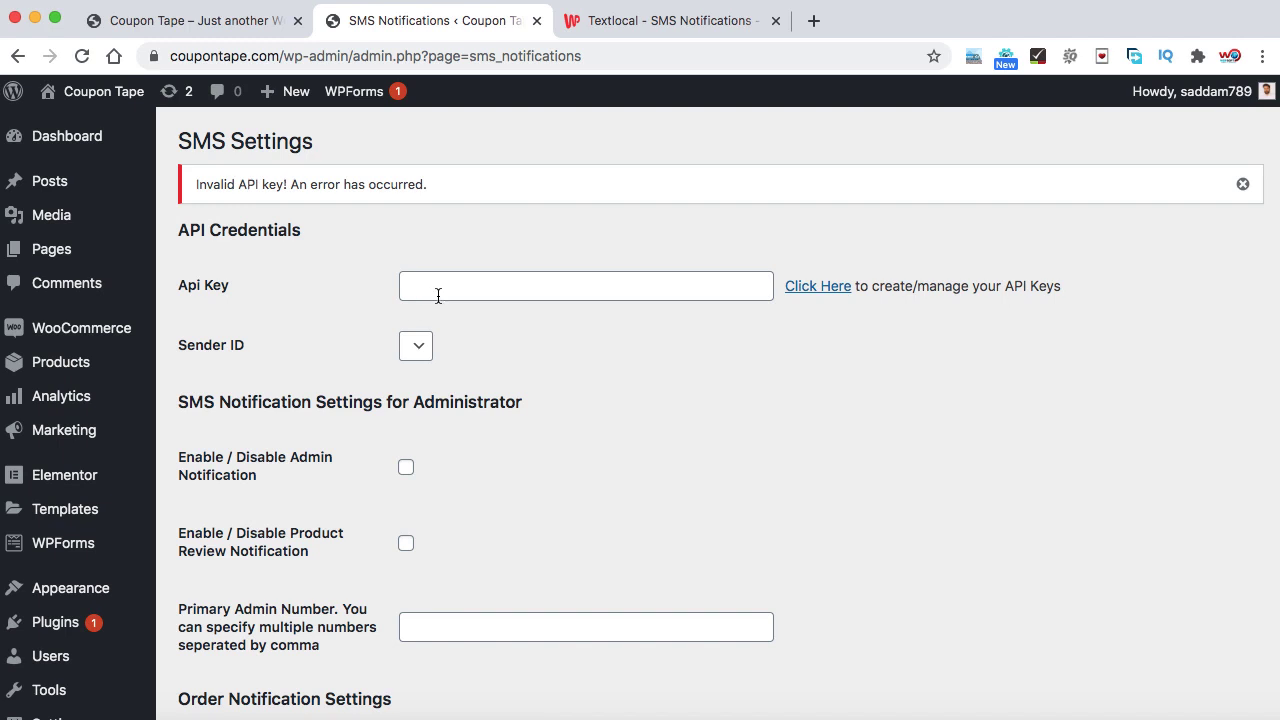
Step: Load textlocal.com in the Textlocal product tab
click(686, 30)
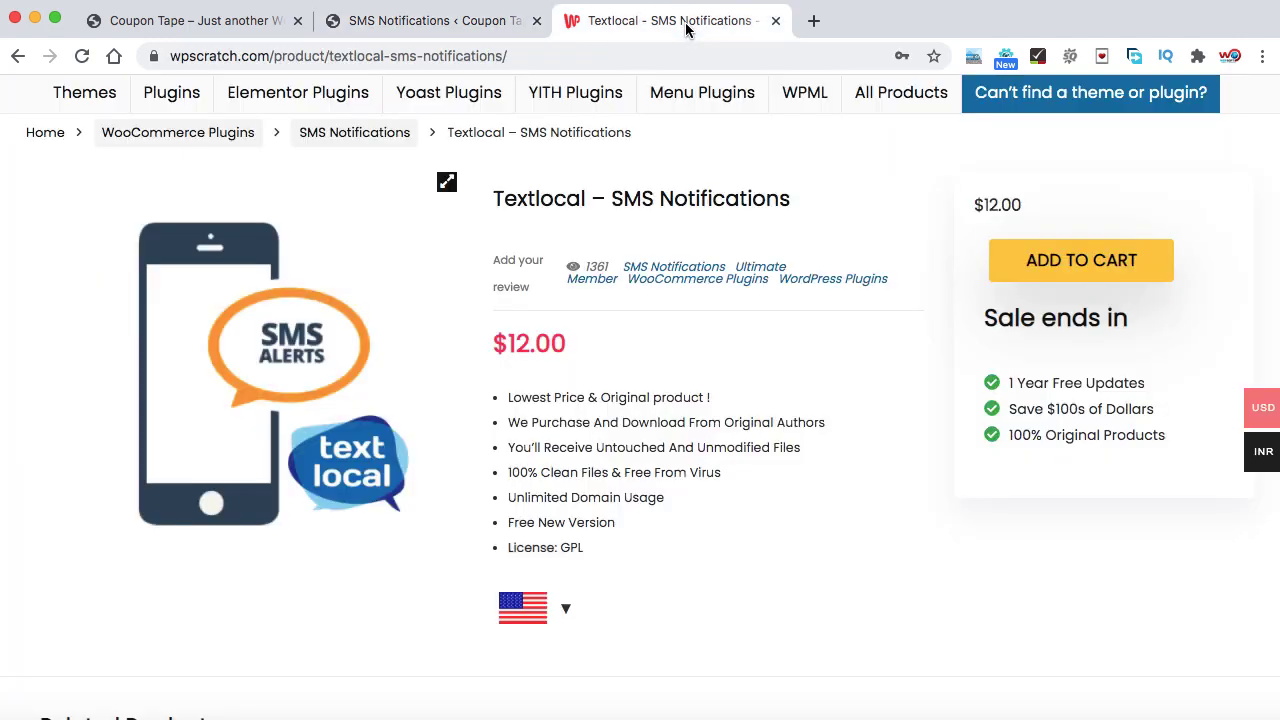
click(589, 55)
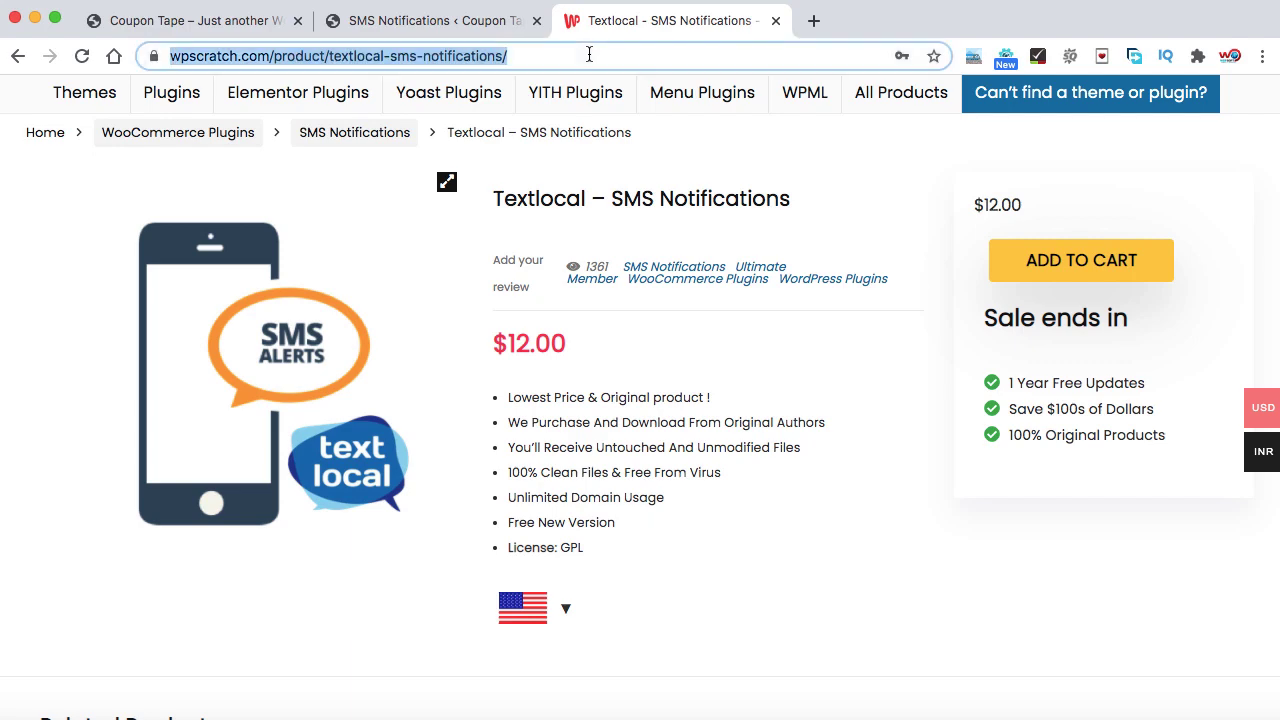
text(texlo)
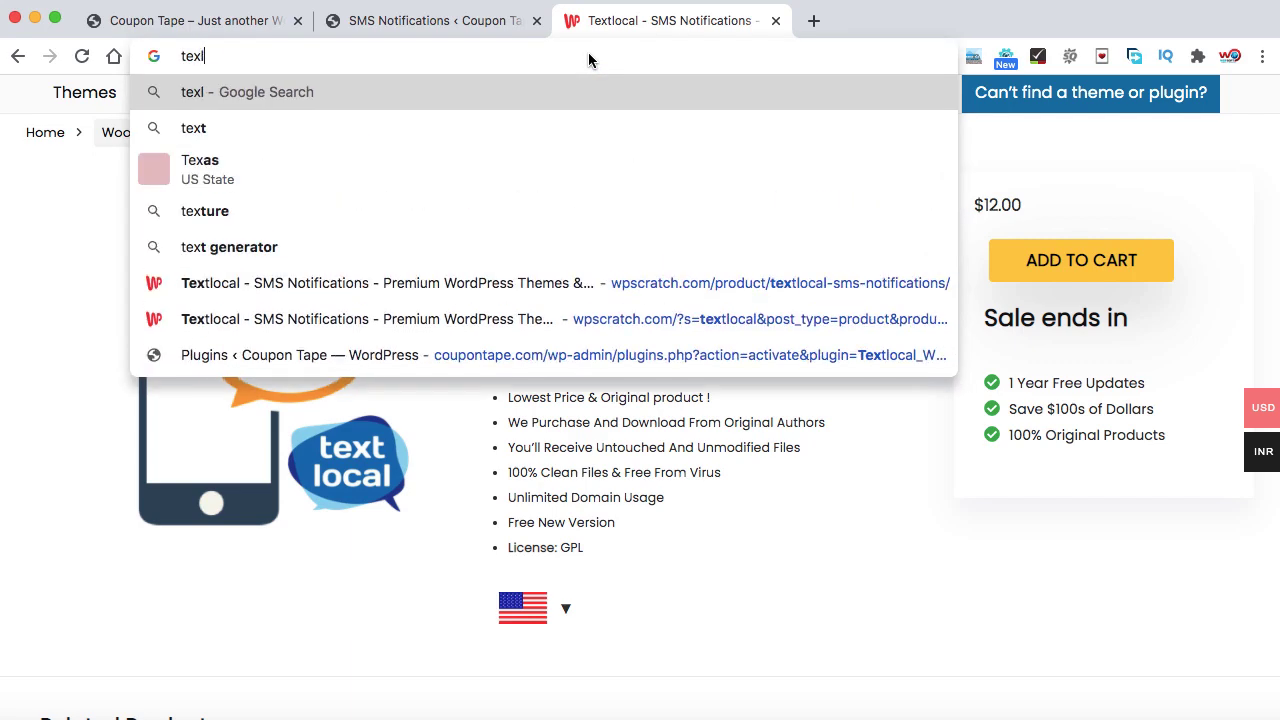
key(BackSpace)
key(BackSpace)
text(tlocal.)
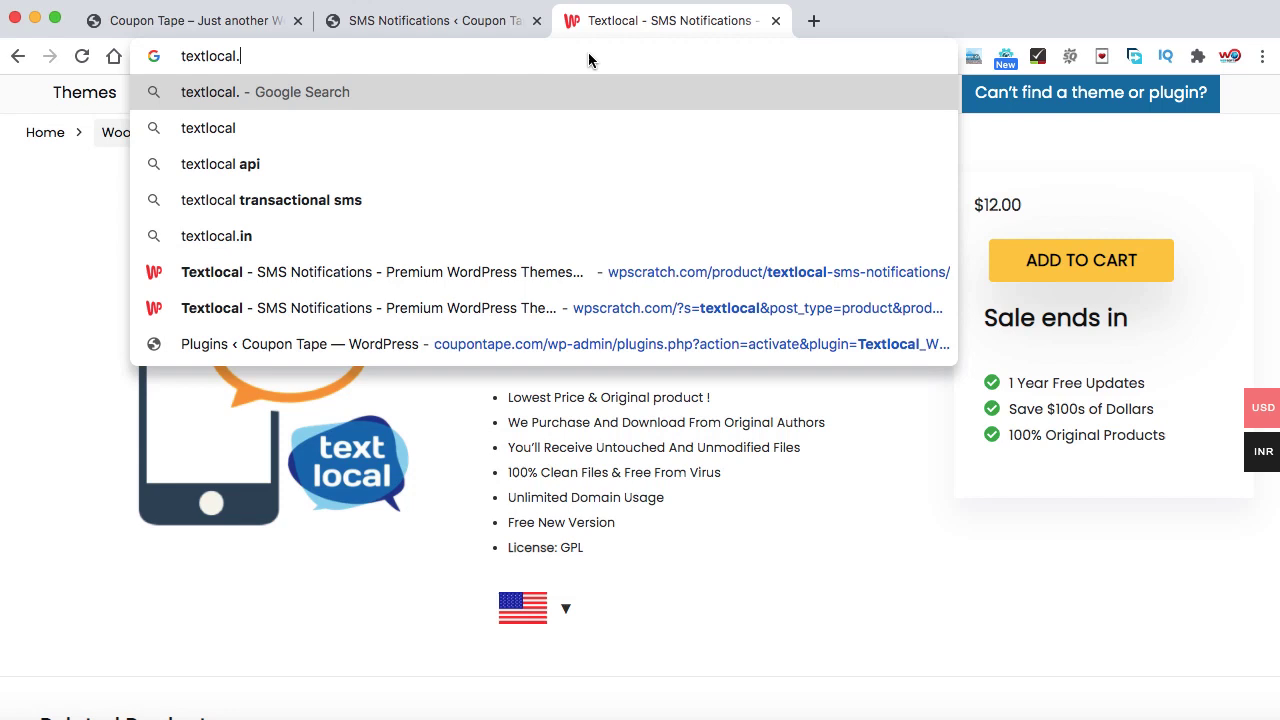
text(com)
key(Return)
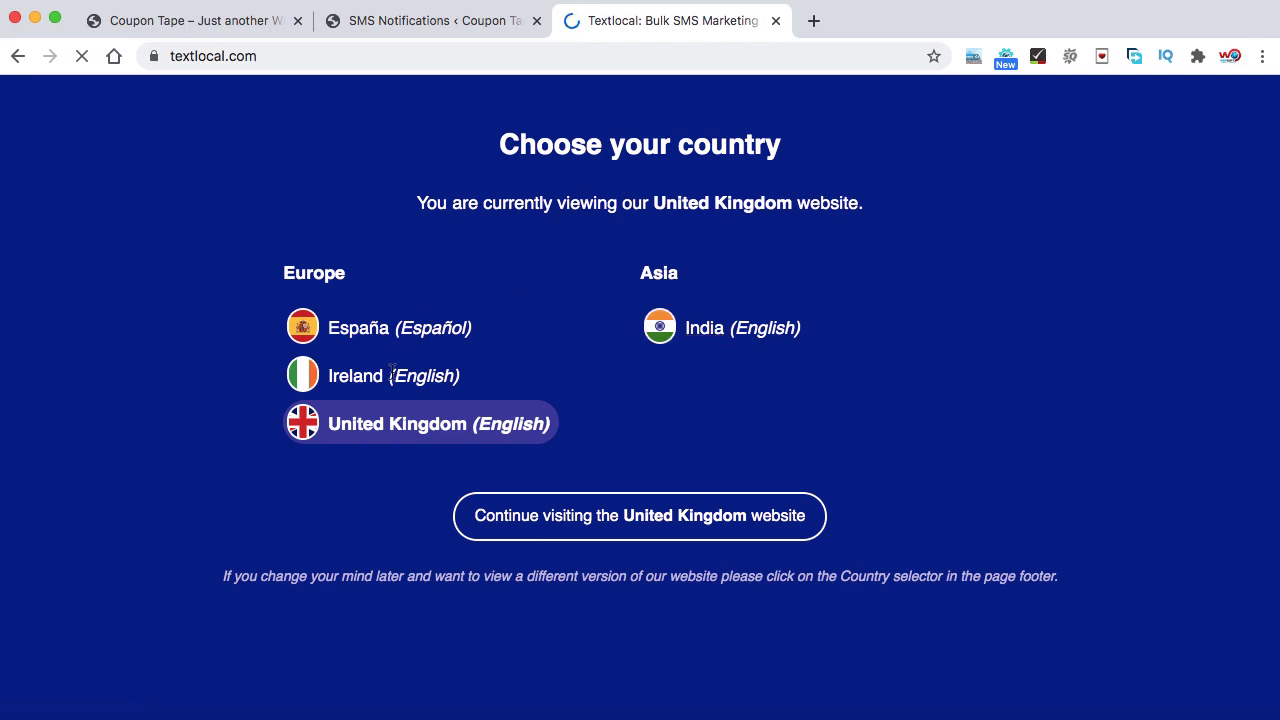
Step: Choose the India site, sign up for a free account, and follow the emailed activation link
click(714, 332)
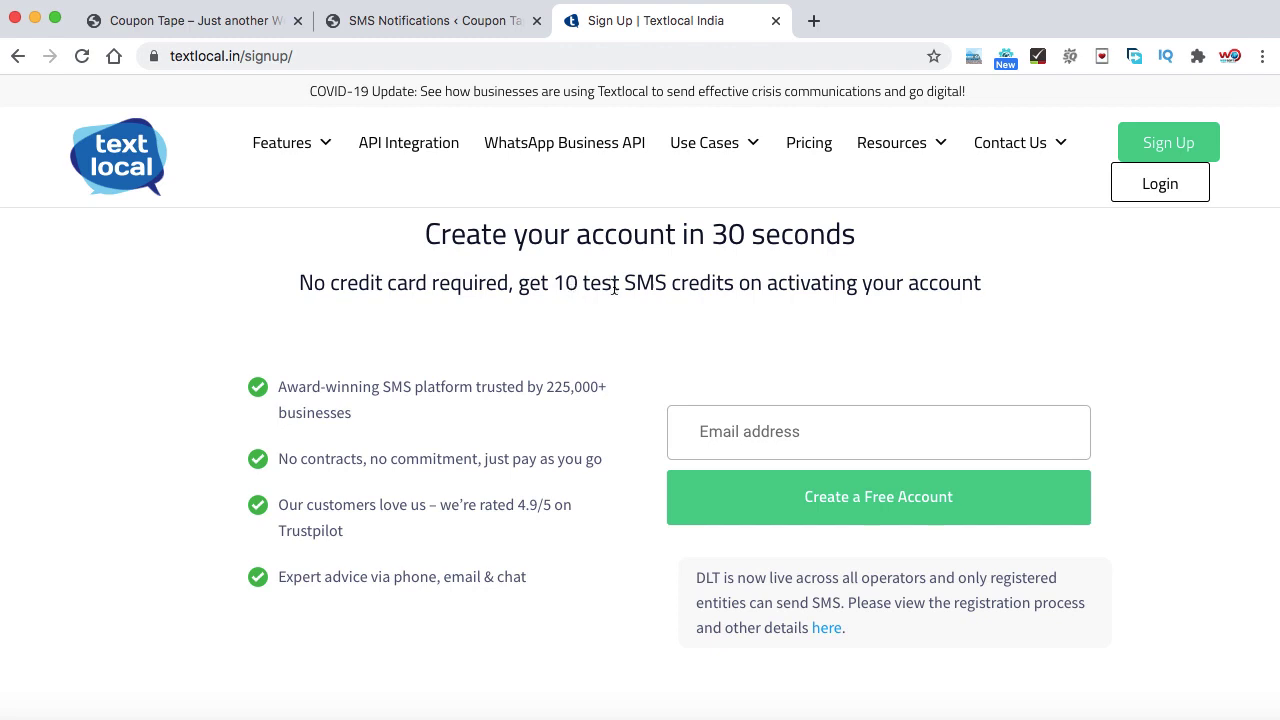
click(823, 496)
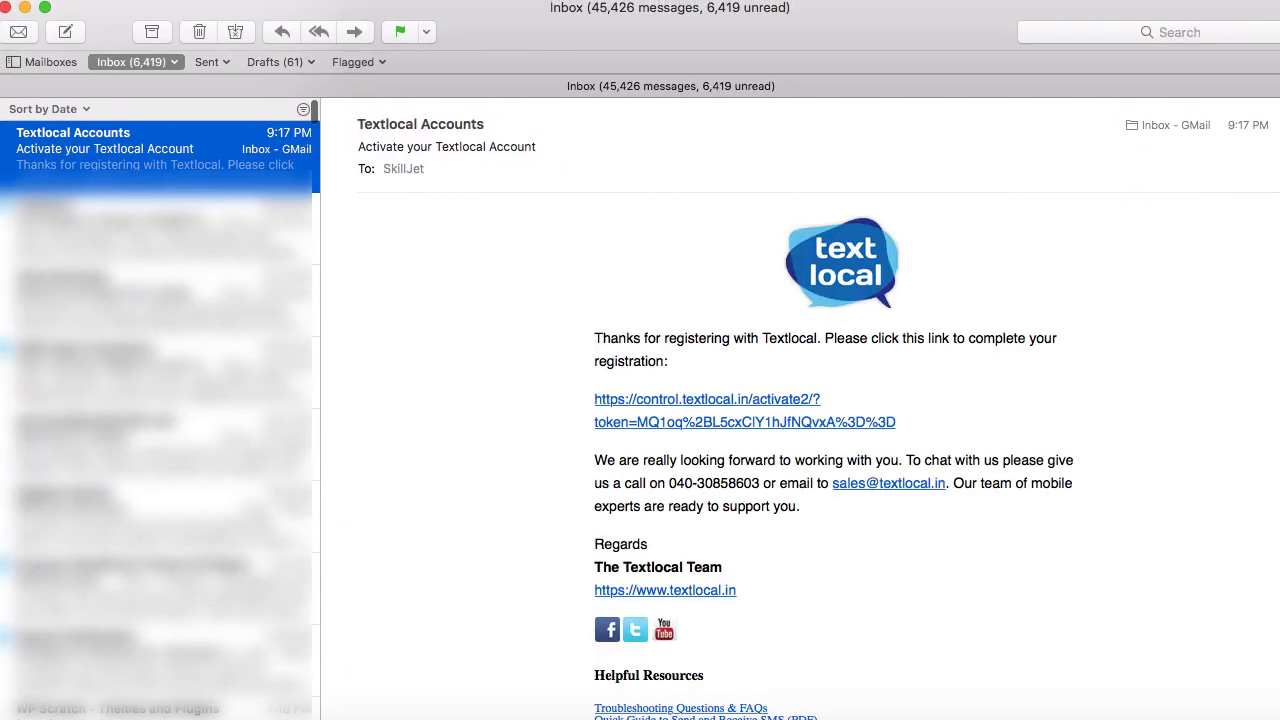
click(687, 397)
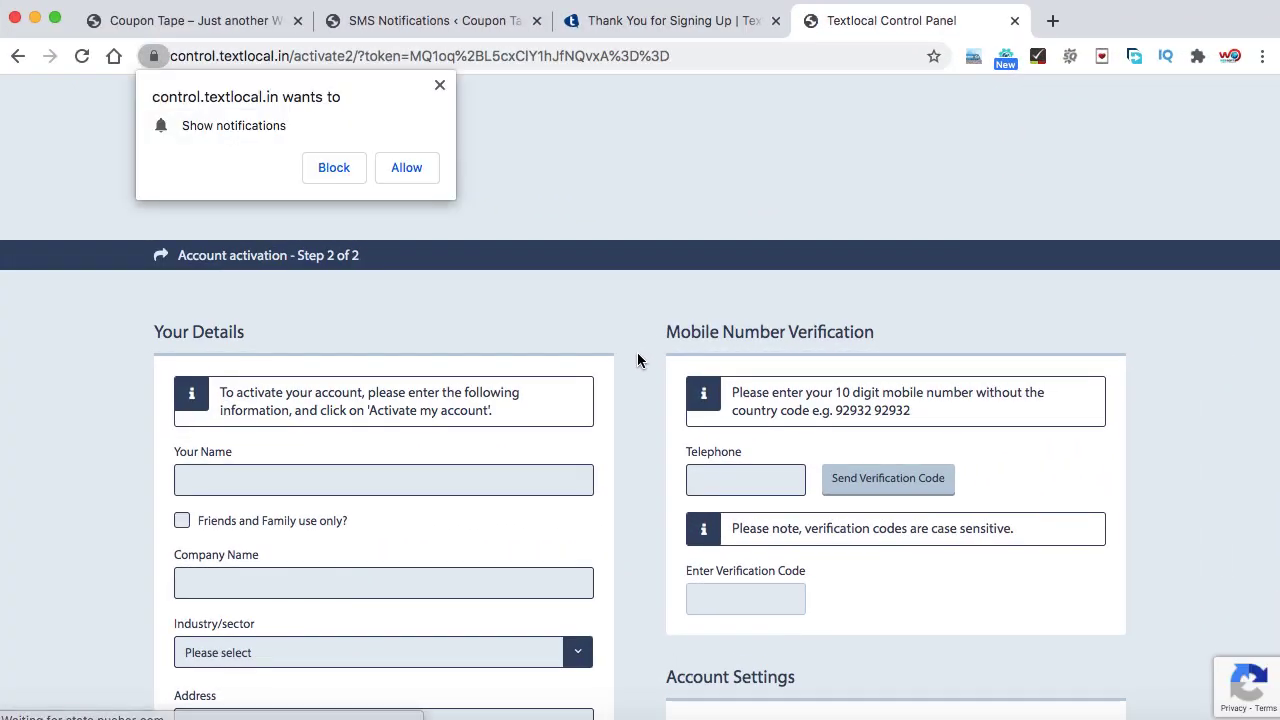
Step: Enter the account holder's name and company, and choose E-Commerce as the industry
click(345, 175)
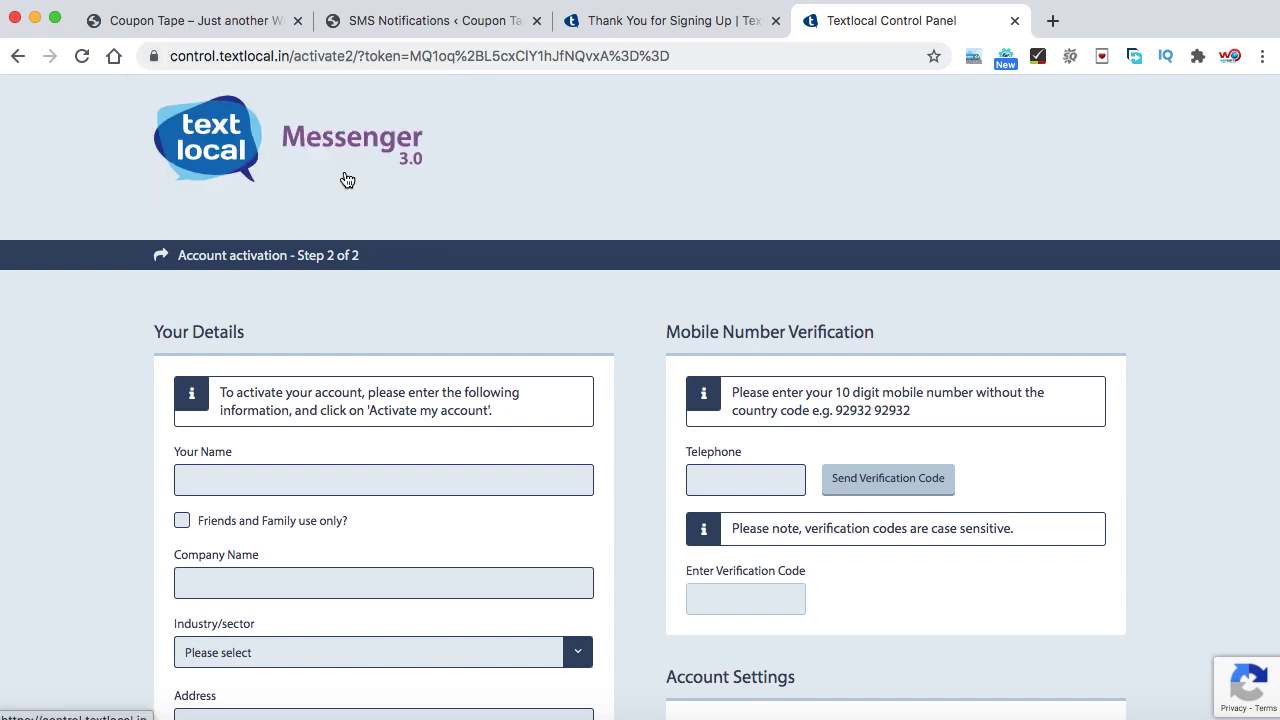
scroll(487, 246, down, 3)
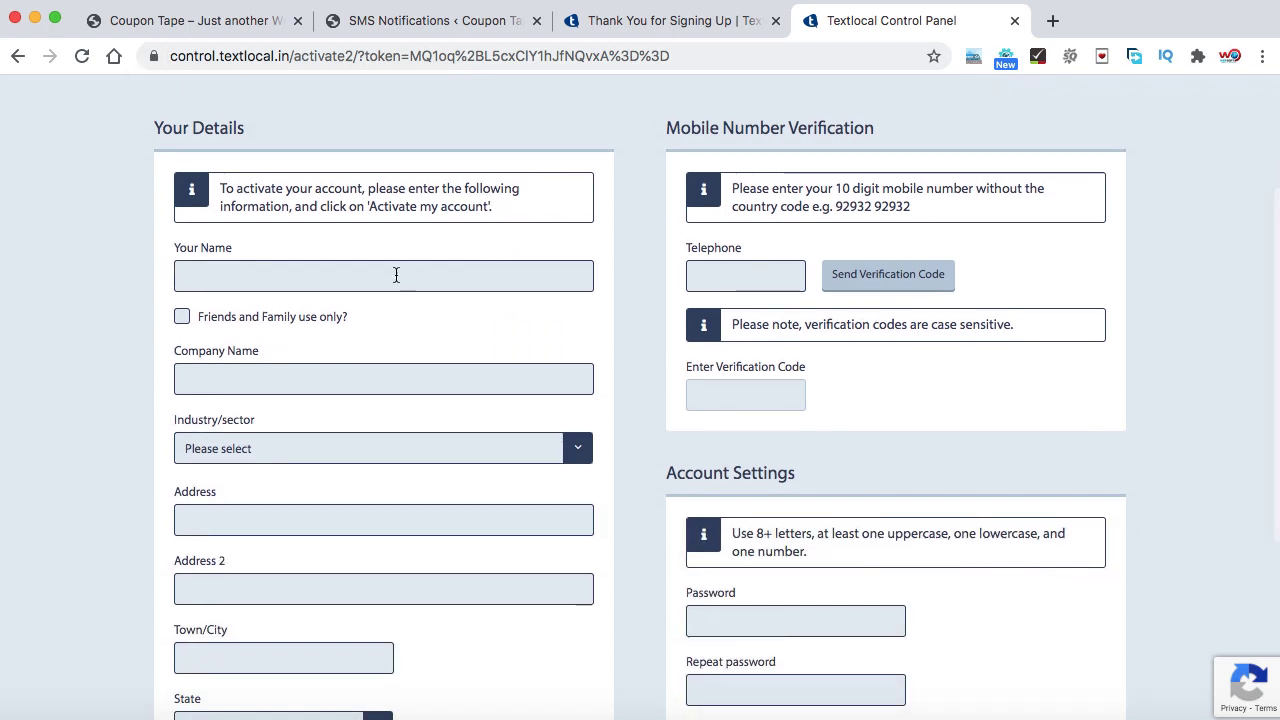
scroll(332, 397, down, 1)
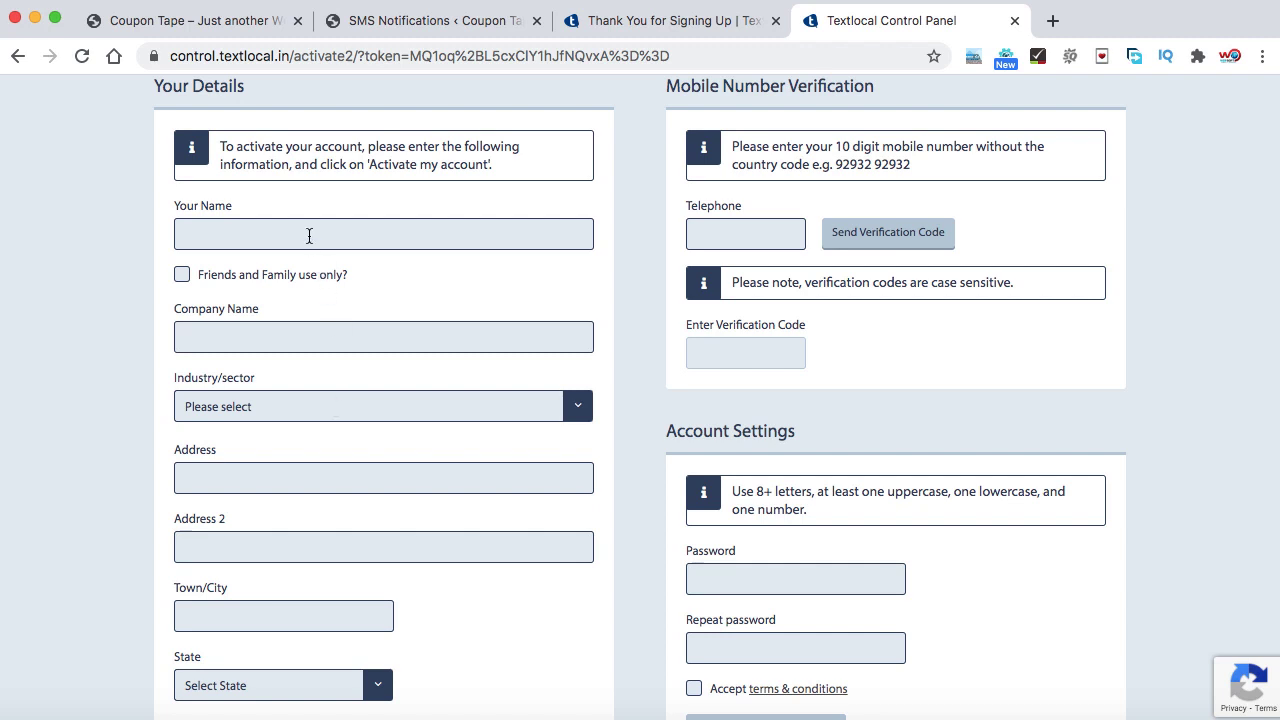
click(309, 235)
text(Youtube S)
click(283, 406)
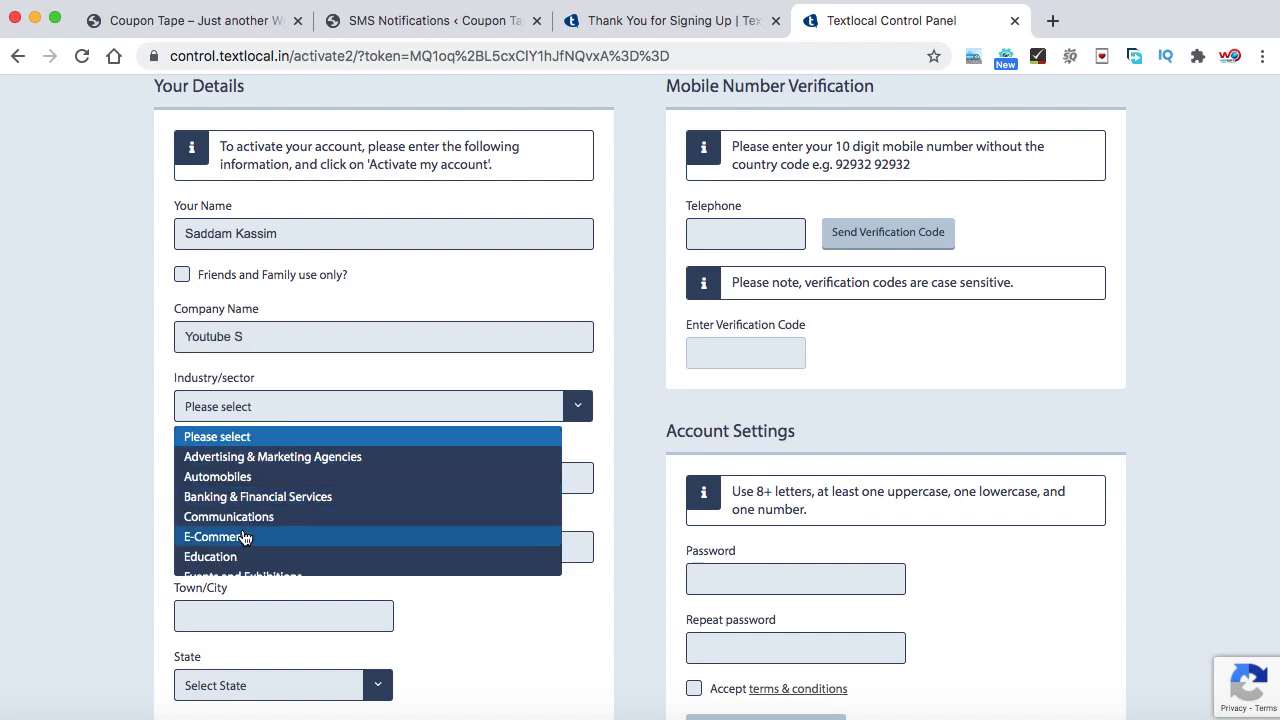
click(228, 536)
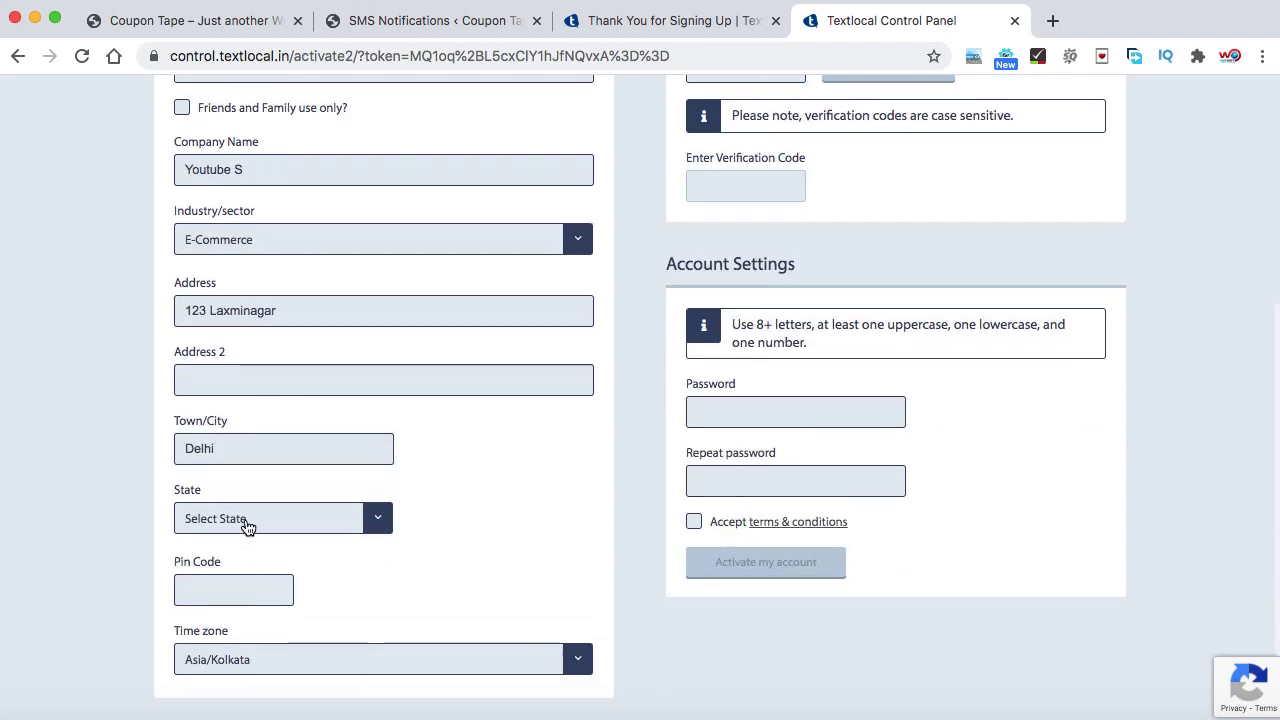
Step: Fill in the postal address with Delhi as the state and the pin code
click(246, 520)
scroll(220, 600, down, 3)
click(200, 620)
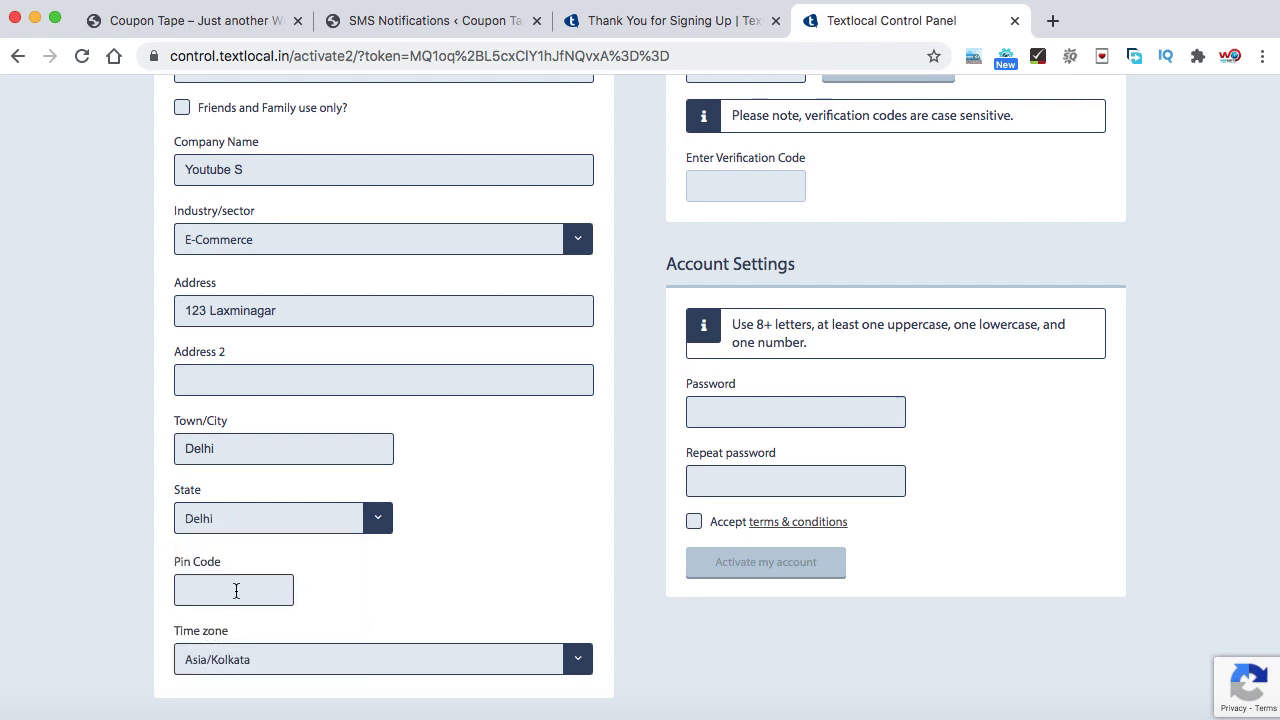
click(236, 590)
text(110092)
scroll(368, 606, up, 4)
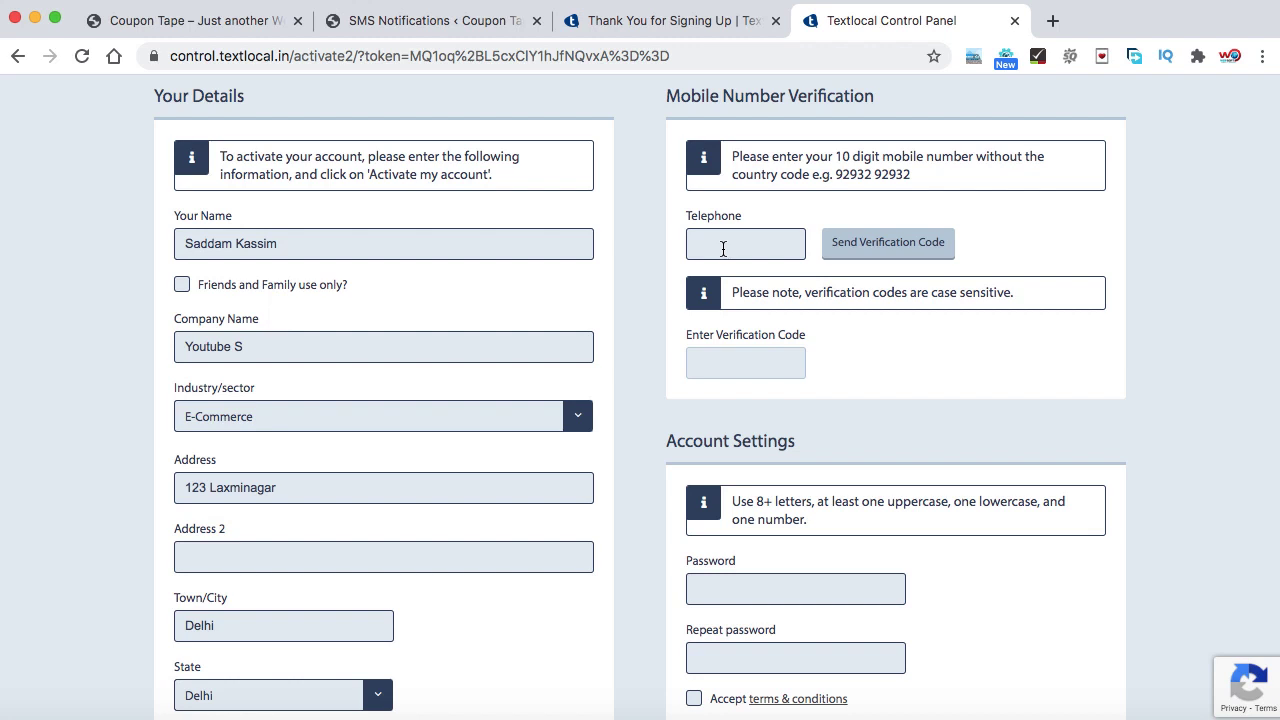
Step: Verify the mobile number with the SMS code, accept the terms, and activate the account
key(super+v)
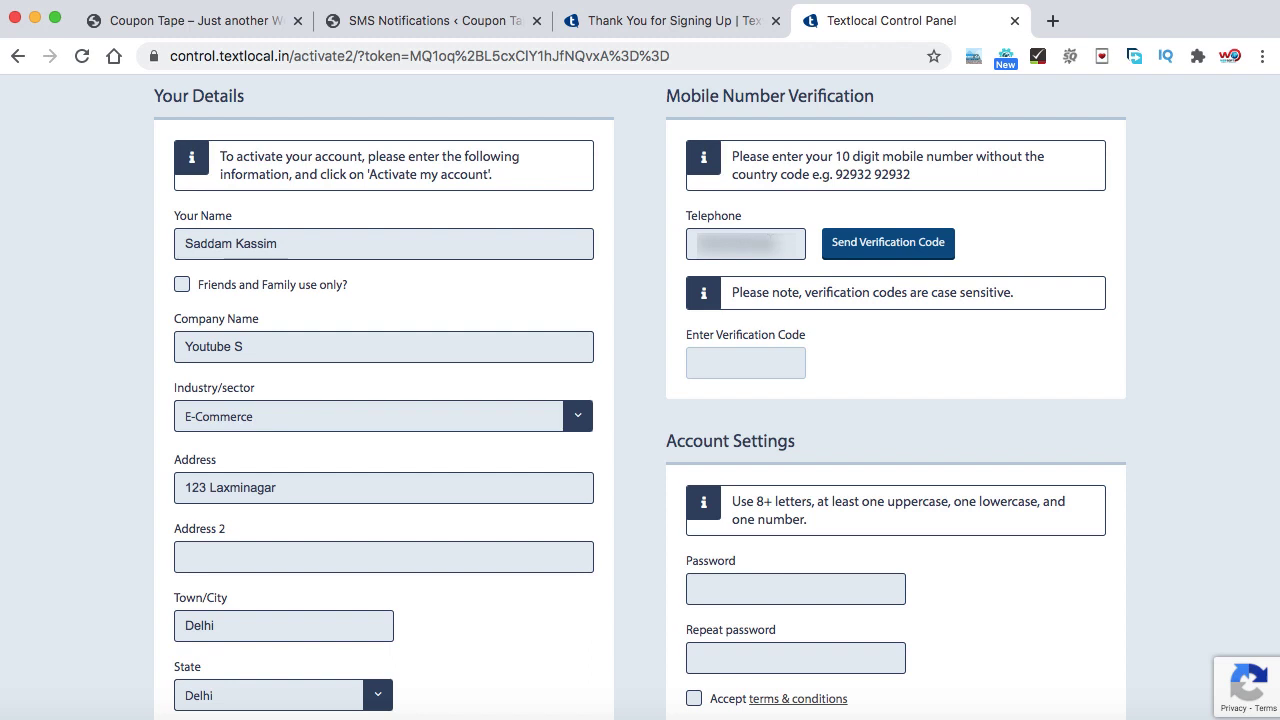
click(869, 255)
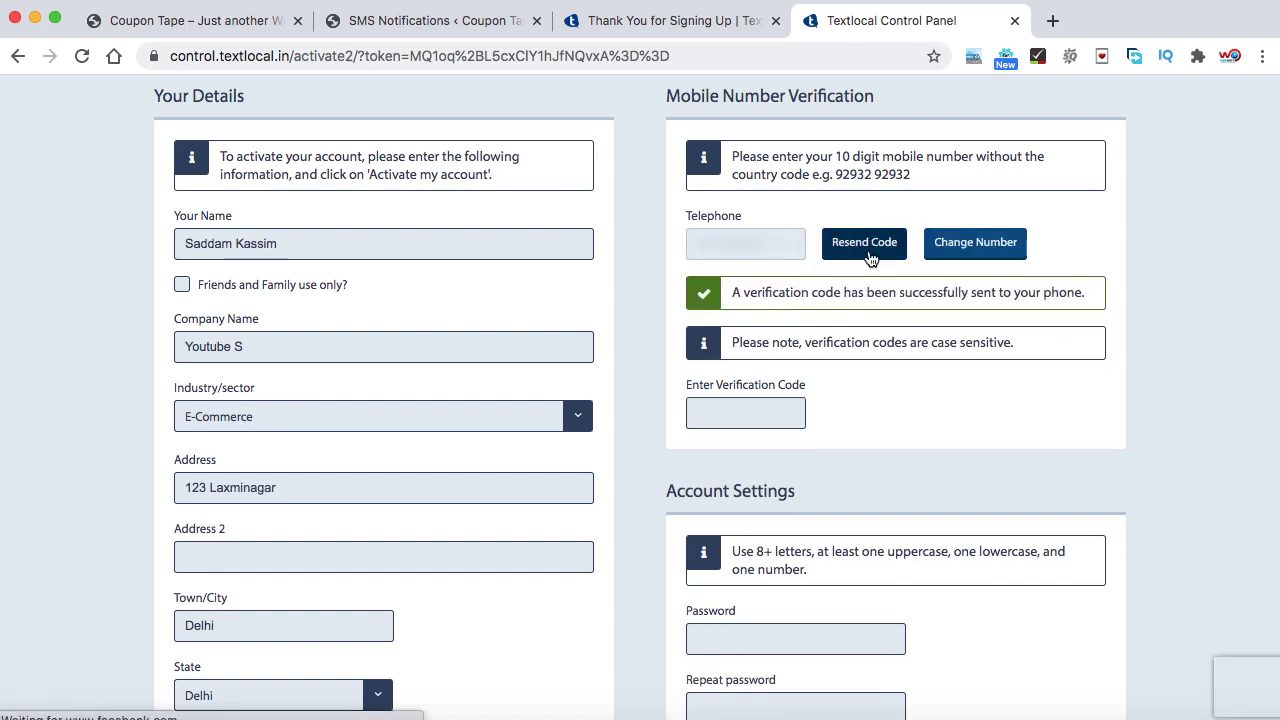
click(757, 410)
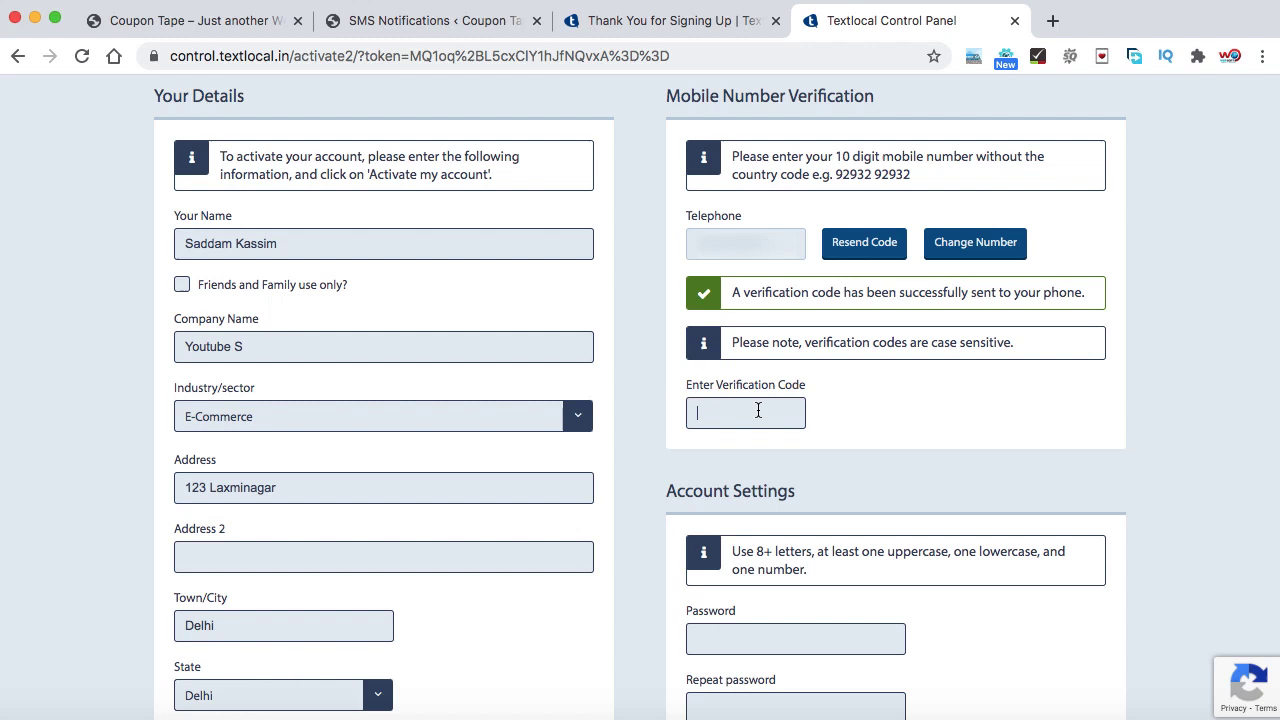
scroll(968, 490, down, 3)
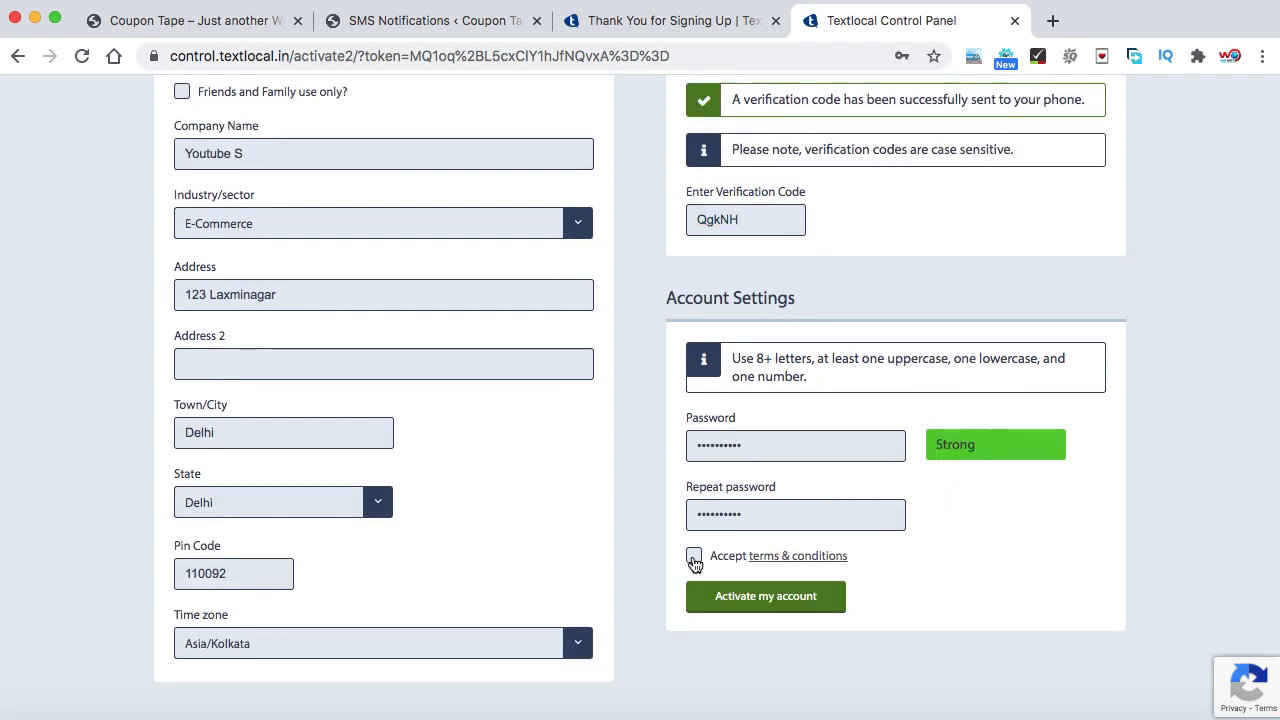
click(694, 557)
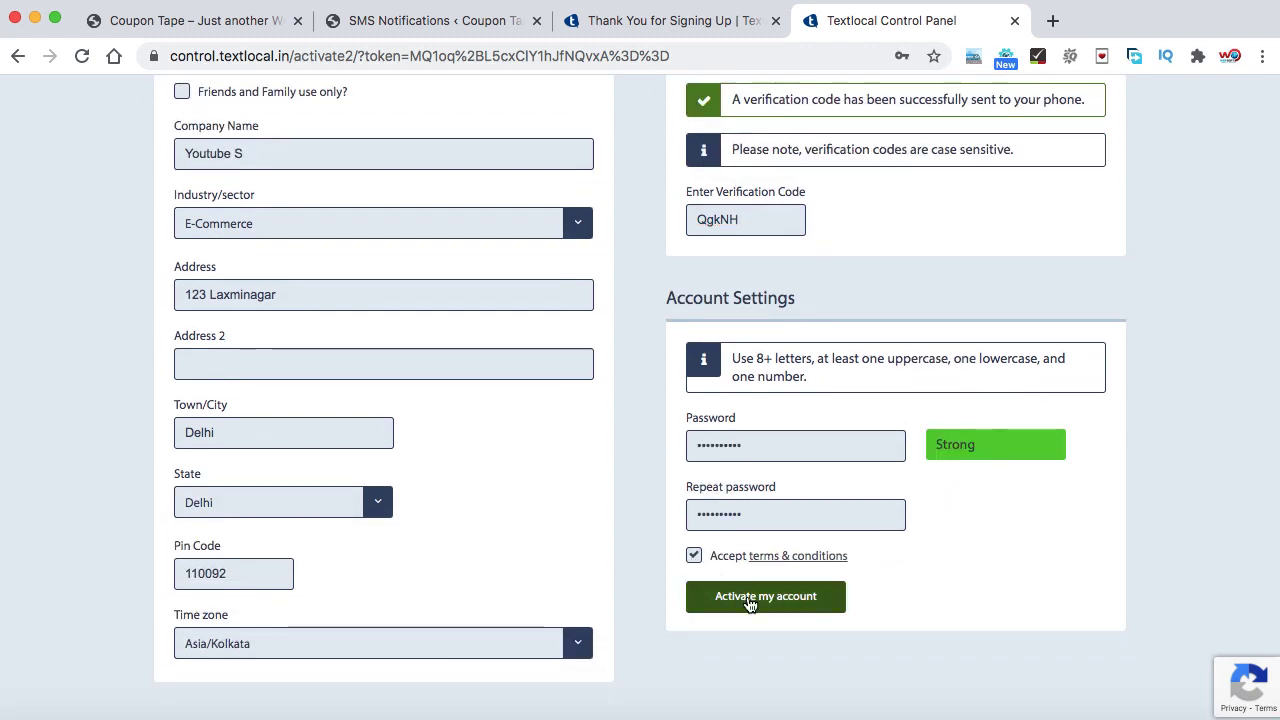
click(750, 600)
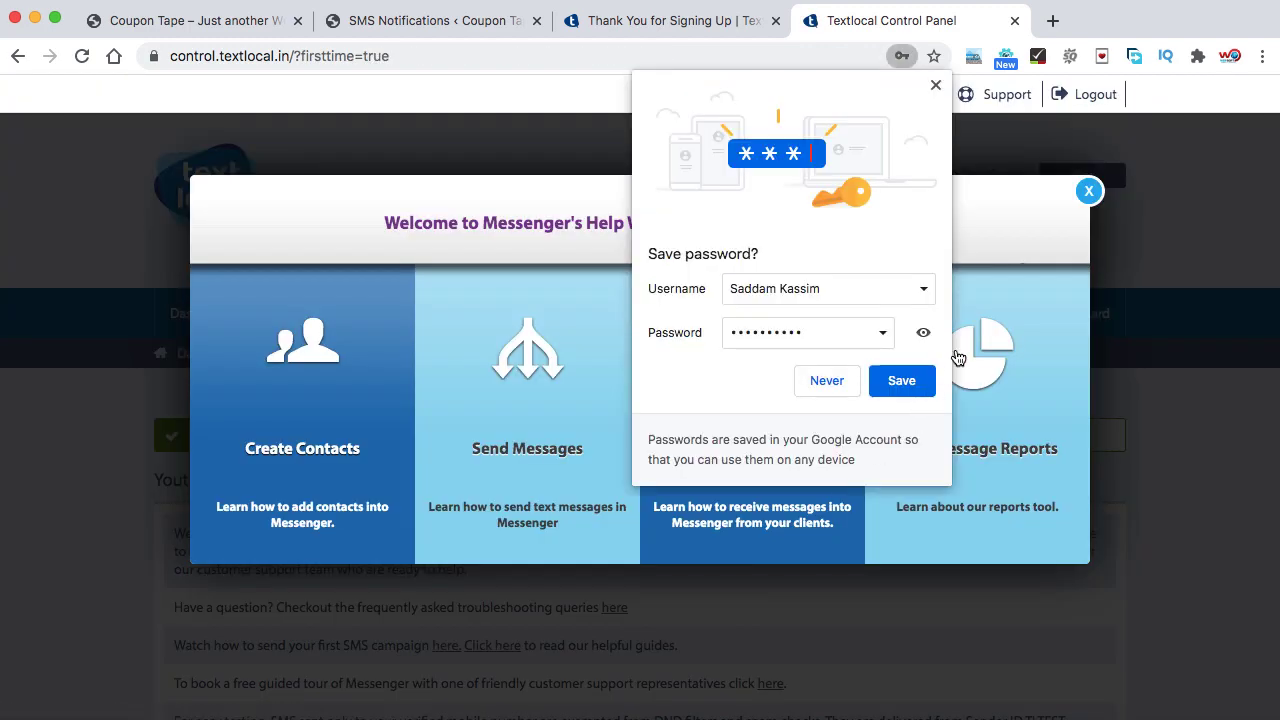
Step: Close the password prompt and Help Wizard and reach Settings > API Keys
click(903, 383)
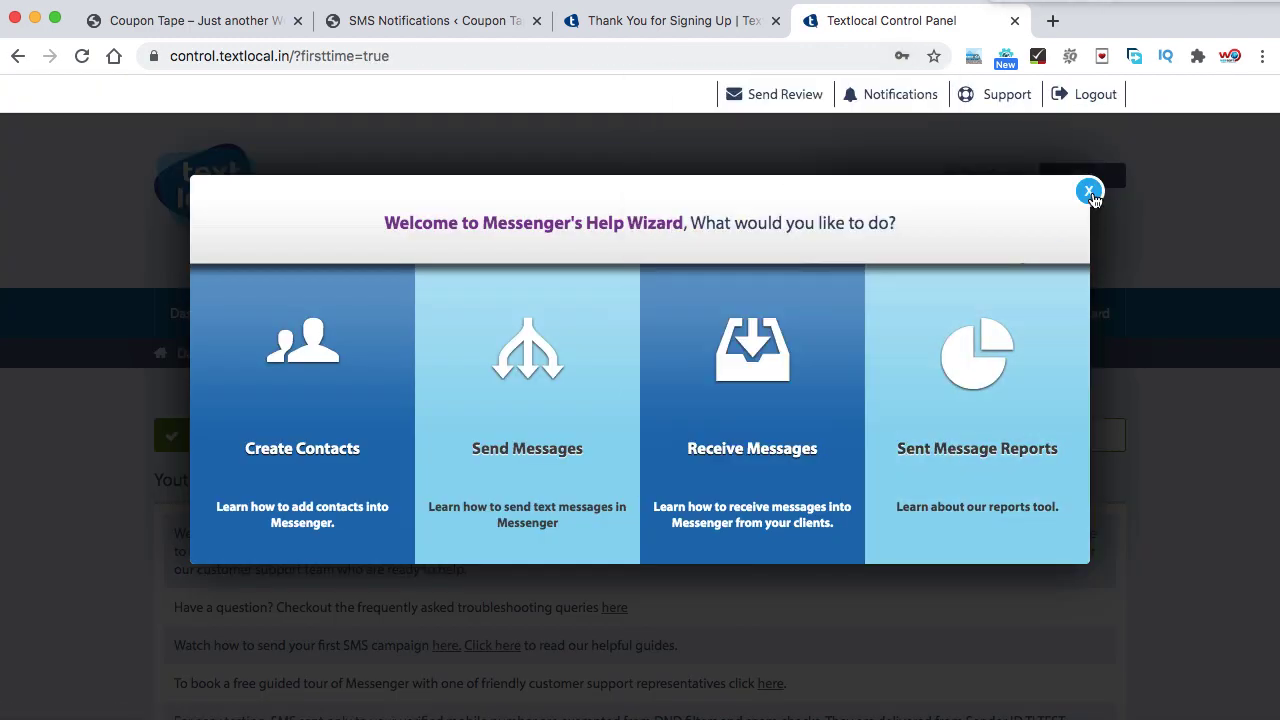
click(1090, 196)
click(957, 278)
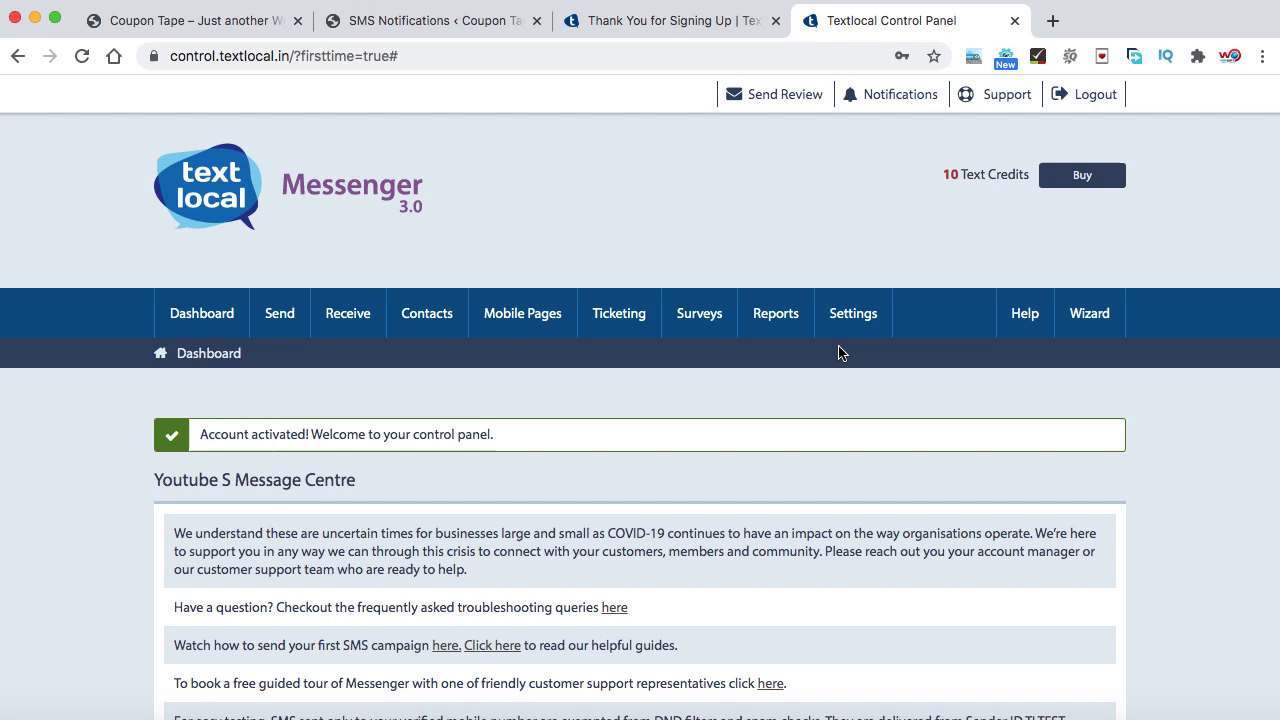
mouse_move(845, 326)
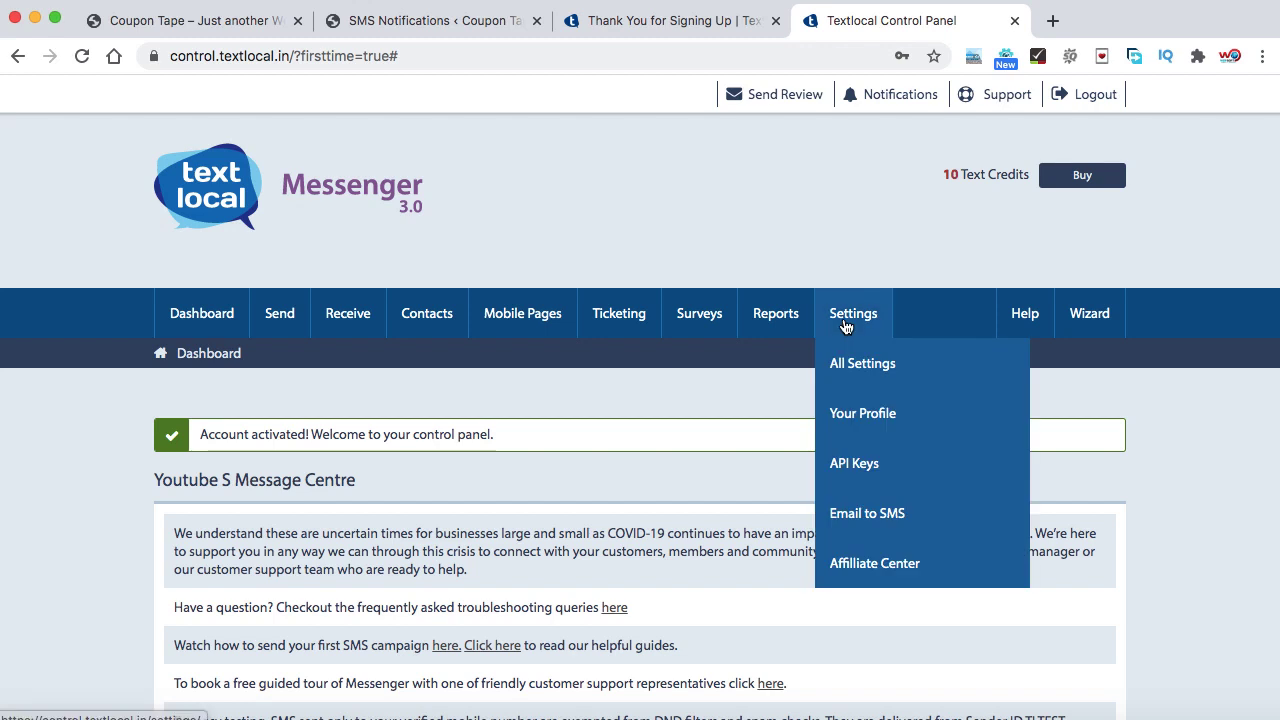
click(857, 470)
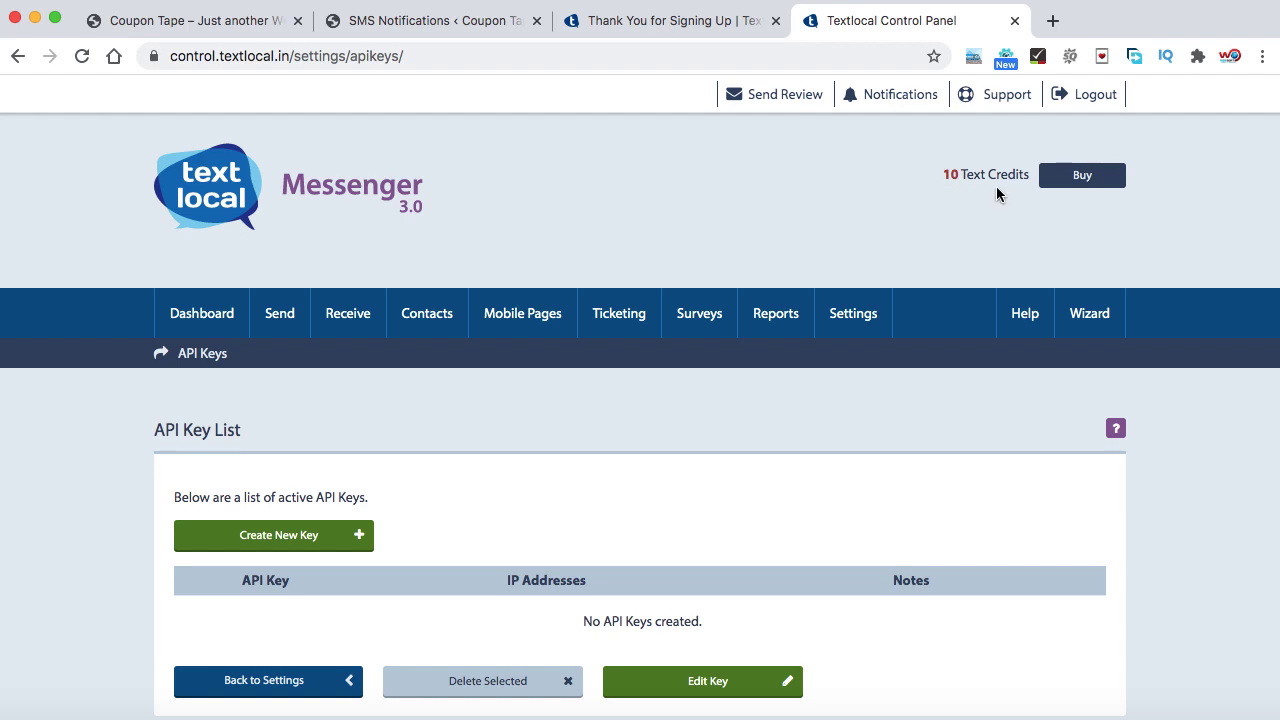
Step: Create and save a new API key, then copy it from the API Key List
scroll(996, 190, down, 3)
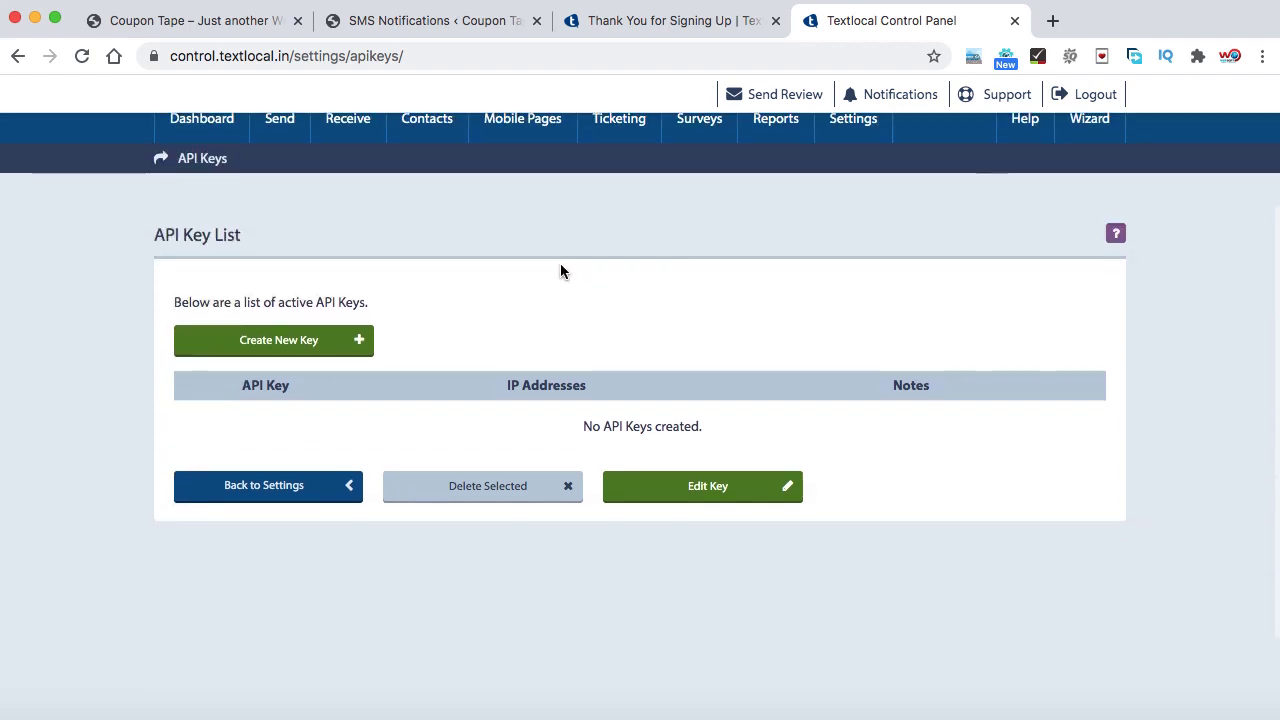
click(280, 341)
scroll(492, 459, down, 3)
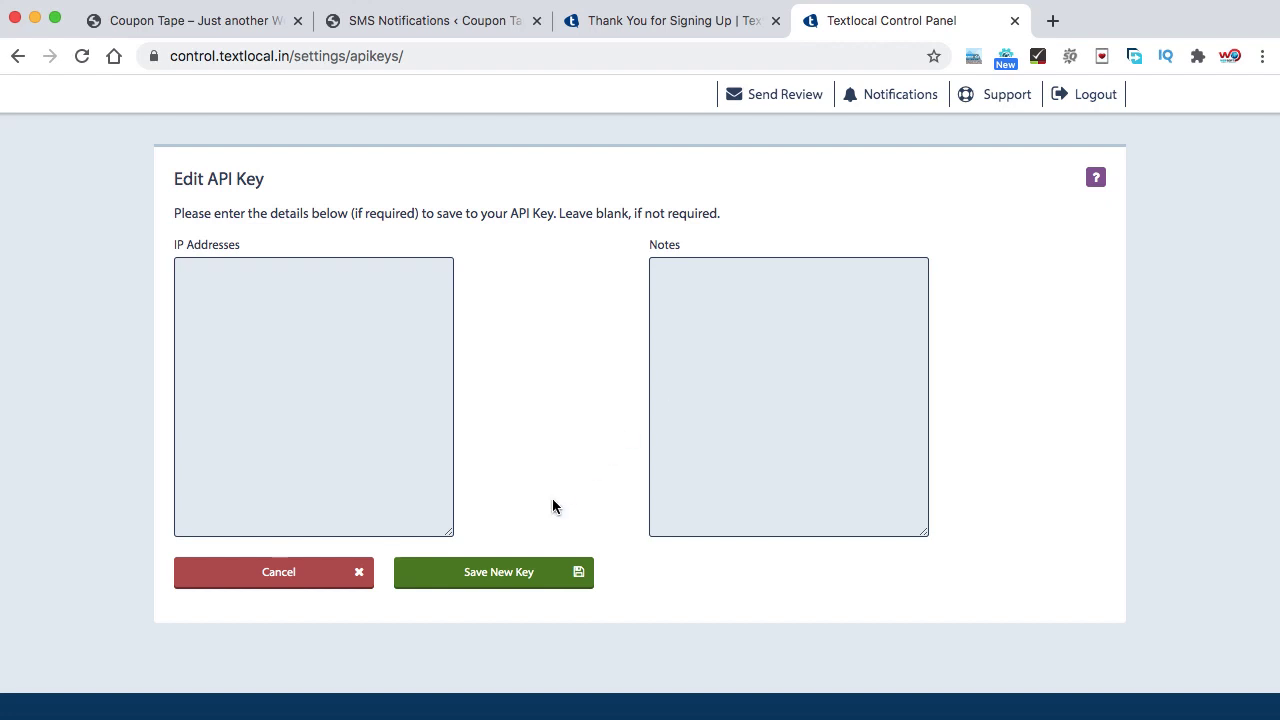
click(490, 578)
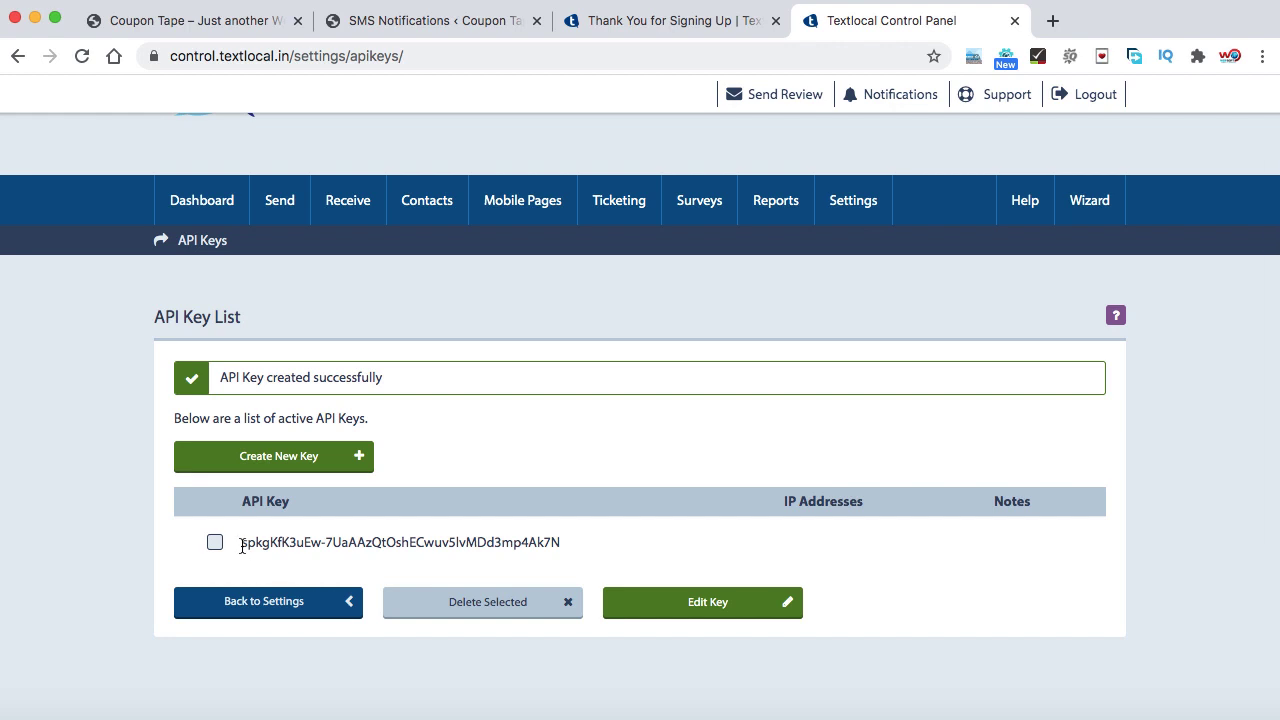
drag(241, 544, 556, 543)
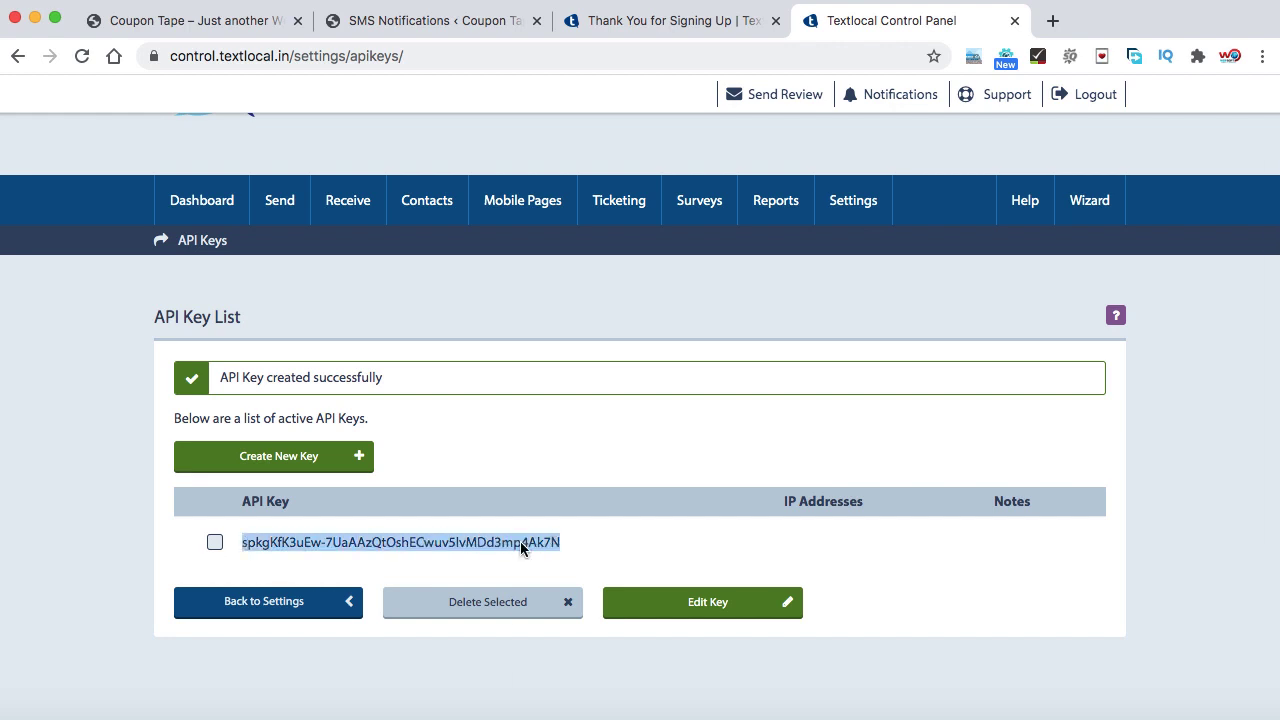
right_click(524, 544)
click(543, 582)
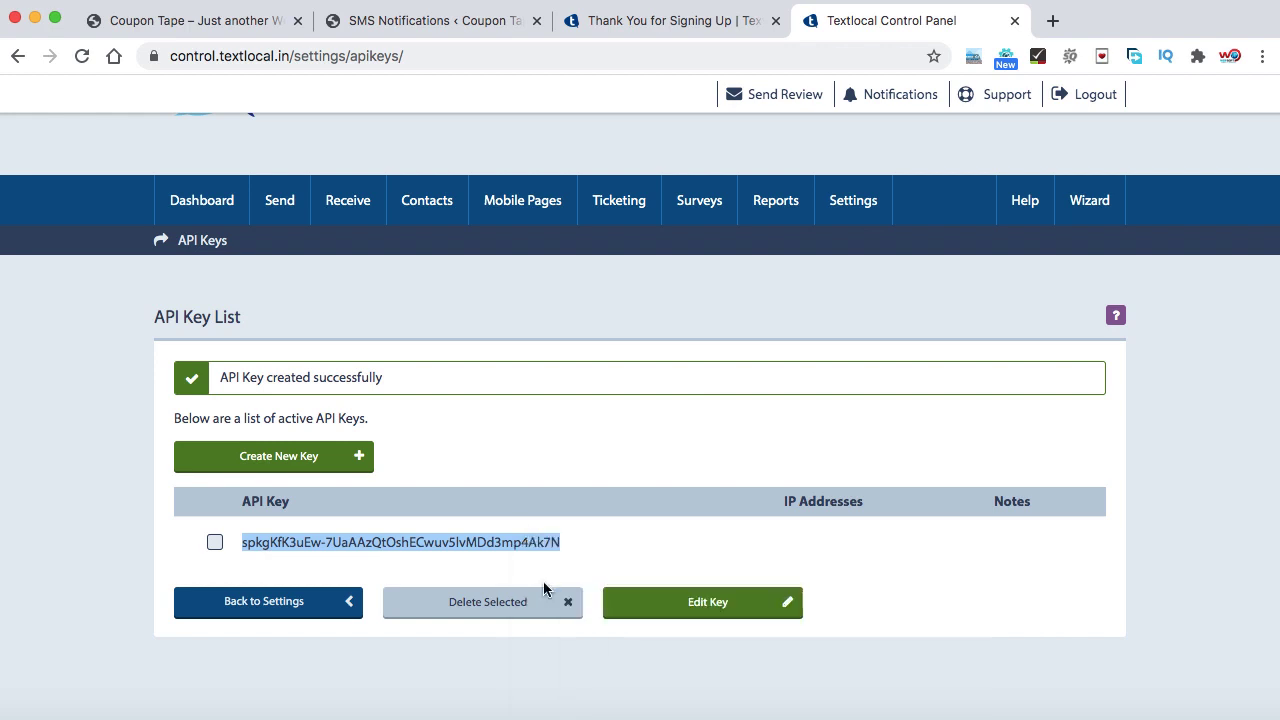
Step: Paste the Textlocal API key into the Api Key field and save the SMS settings
click(417, 22)
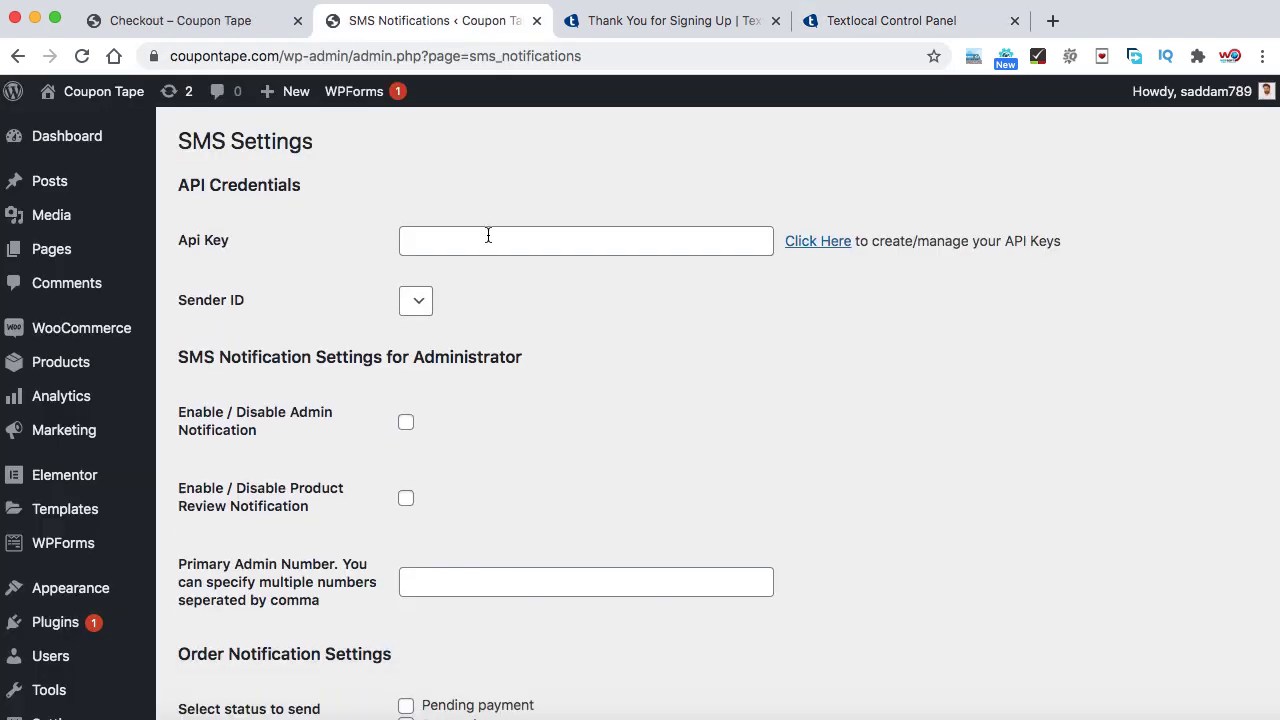
right_click(488, 237)
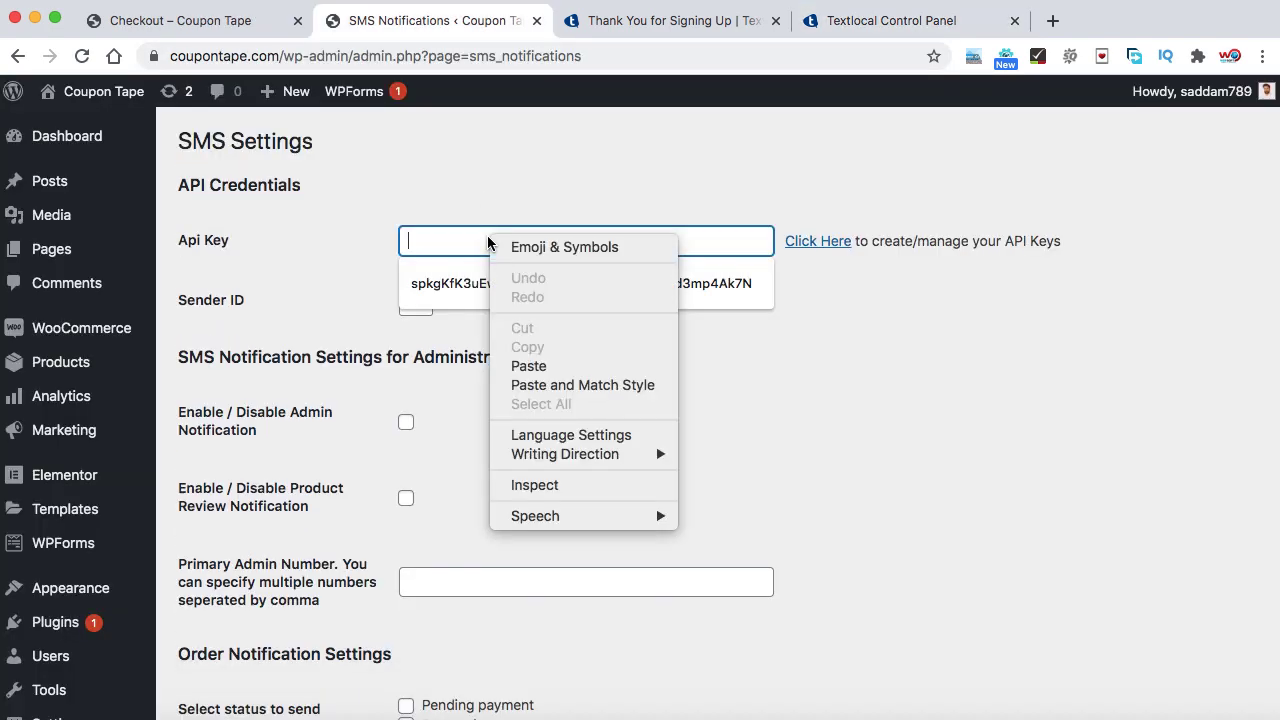
click(514, 364)
click(556, 350)
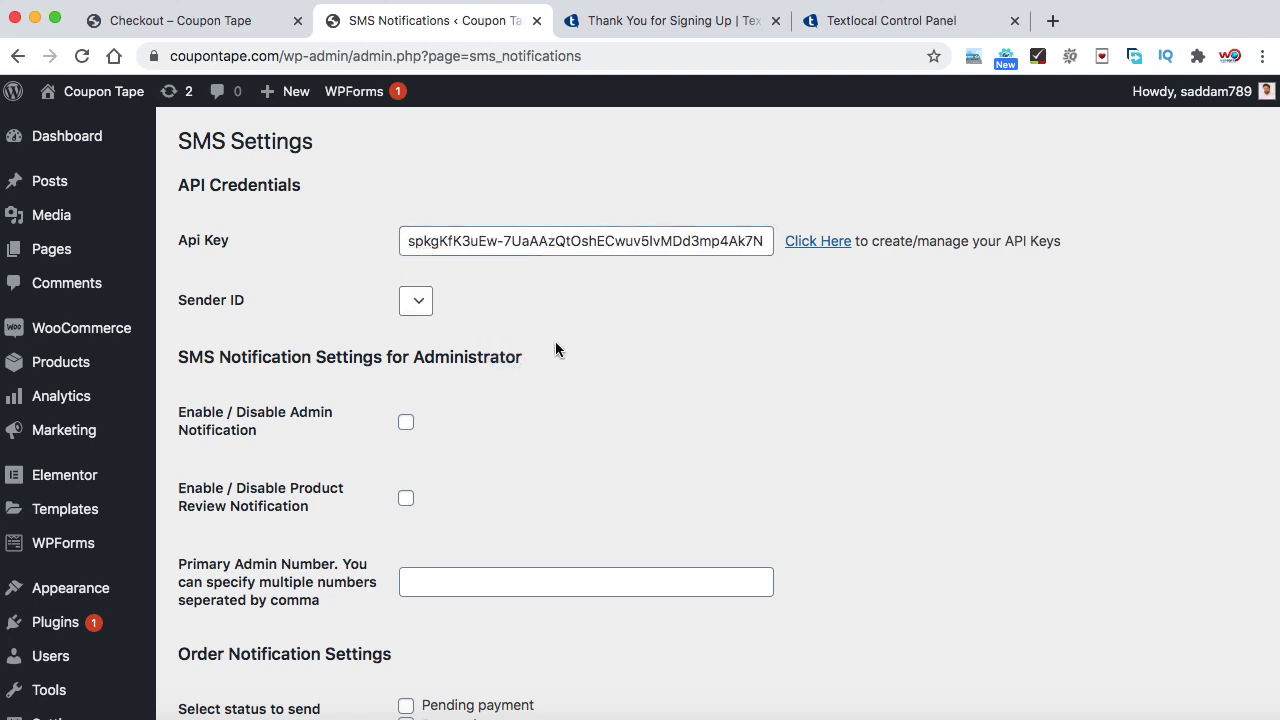
scroll(556, 350, down, 15)
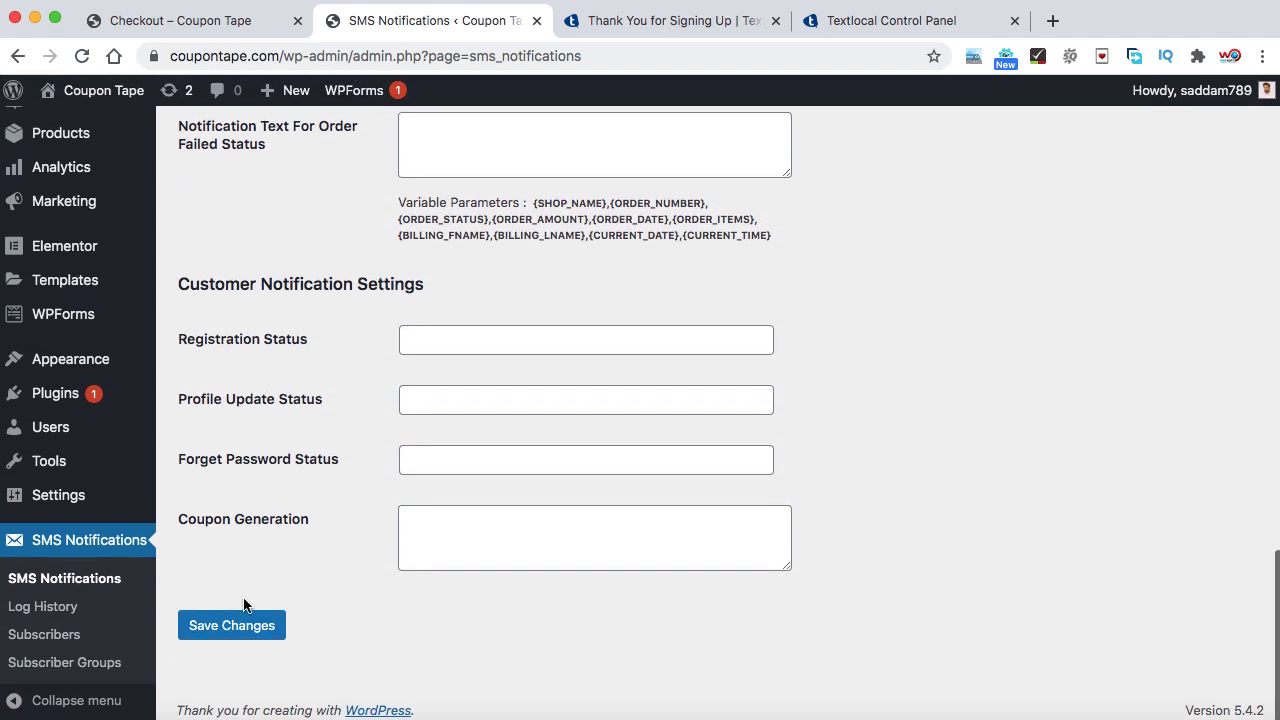
click(226, 628)
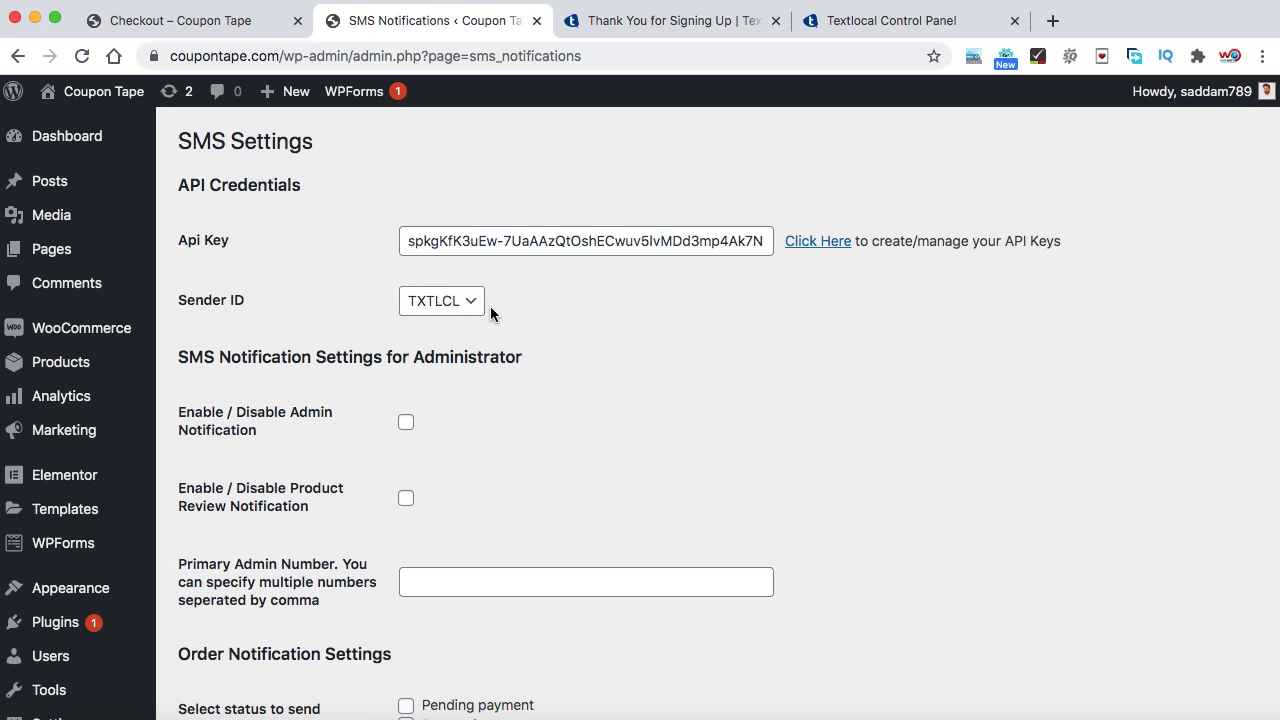
Step: Enter the administrator's +91 mobile number as the Primary Admin Number
scroll(490, 306, down, 2)
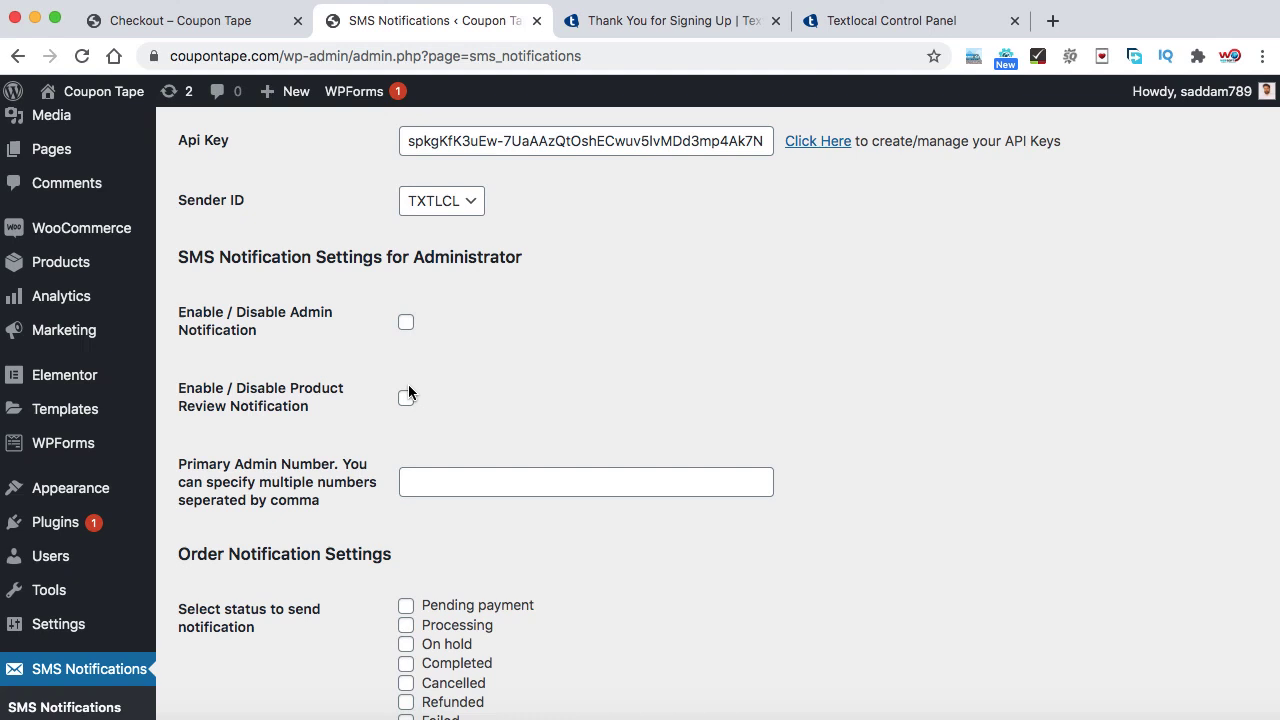
scroll(451, 380, down, 2)
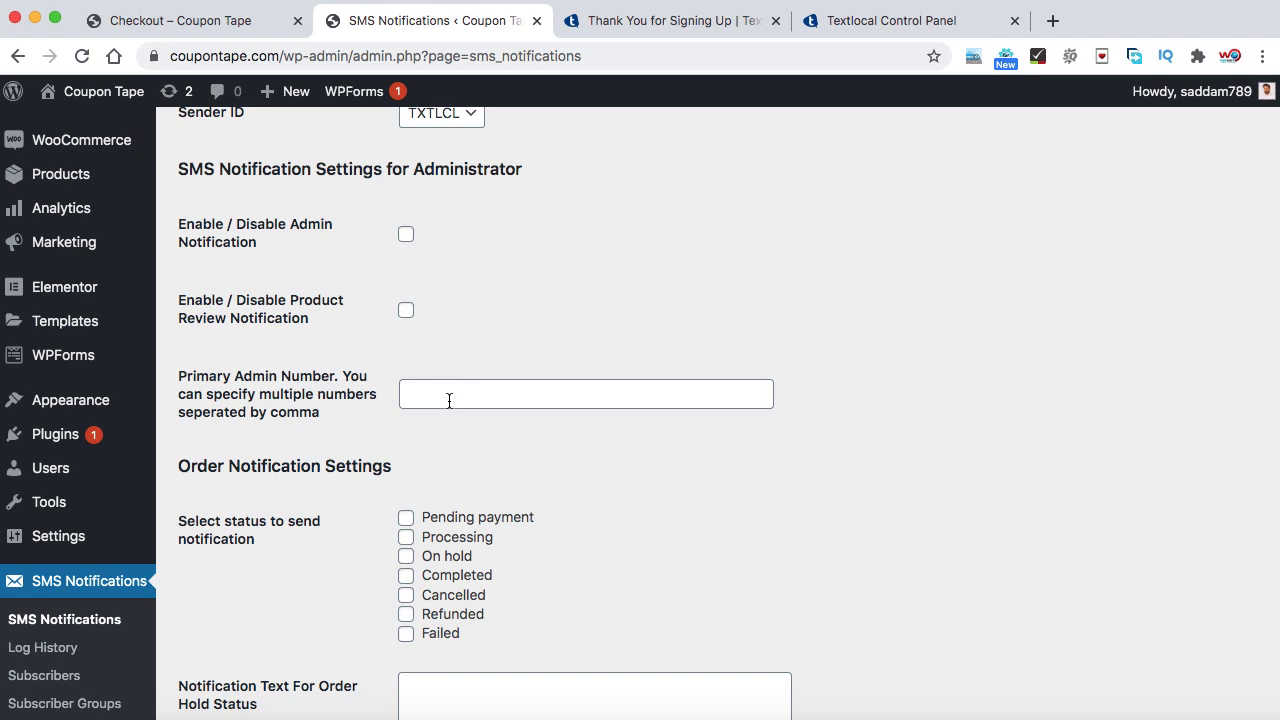
click(637, 396)
key(super+v)
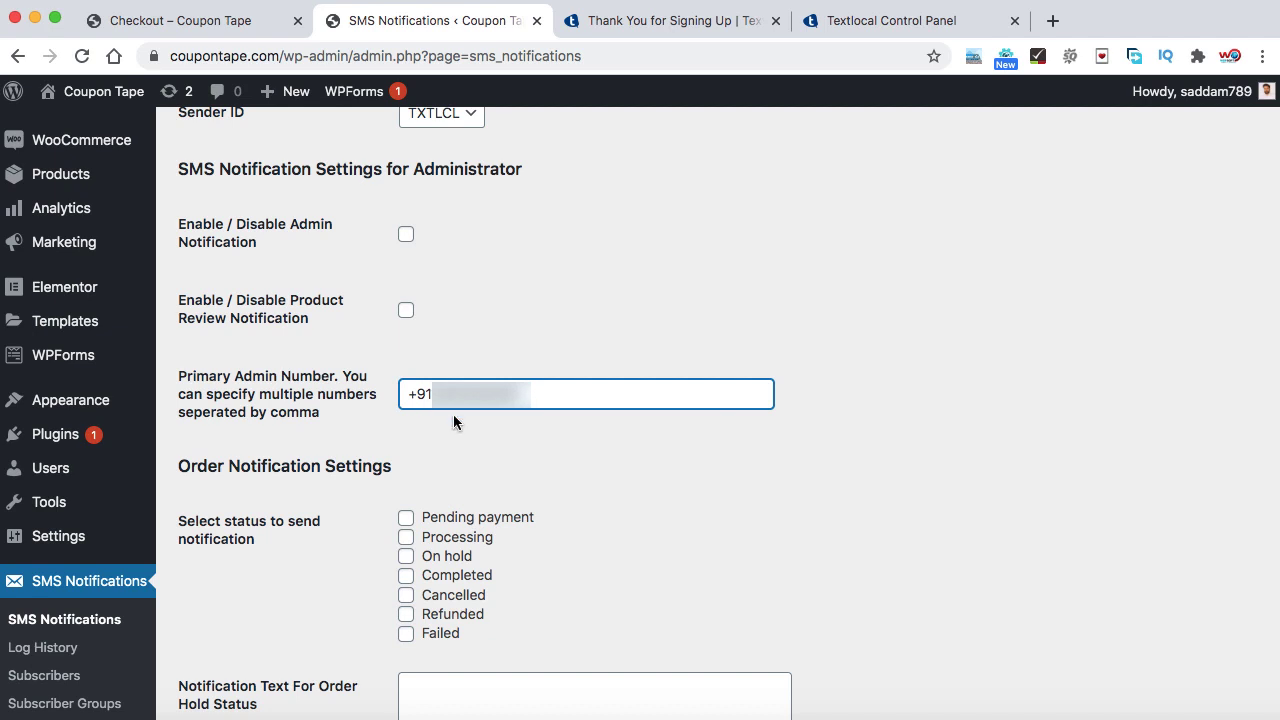
drag(430, 394, 405, 394)
Step: Tick the Processing and Completed checkboxes under Order Notification Settings
click(405, 394)
scroll(911, 245, down, 3)
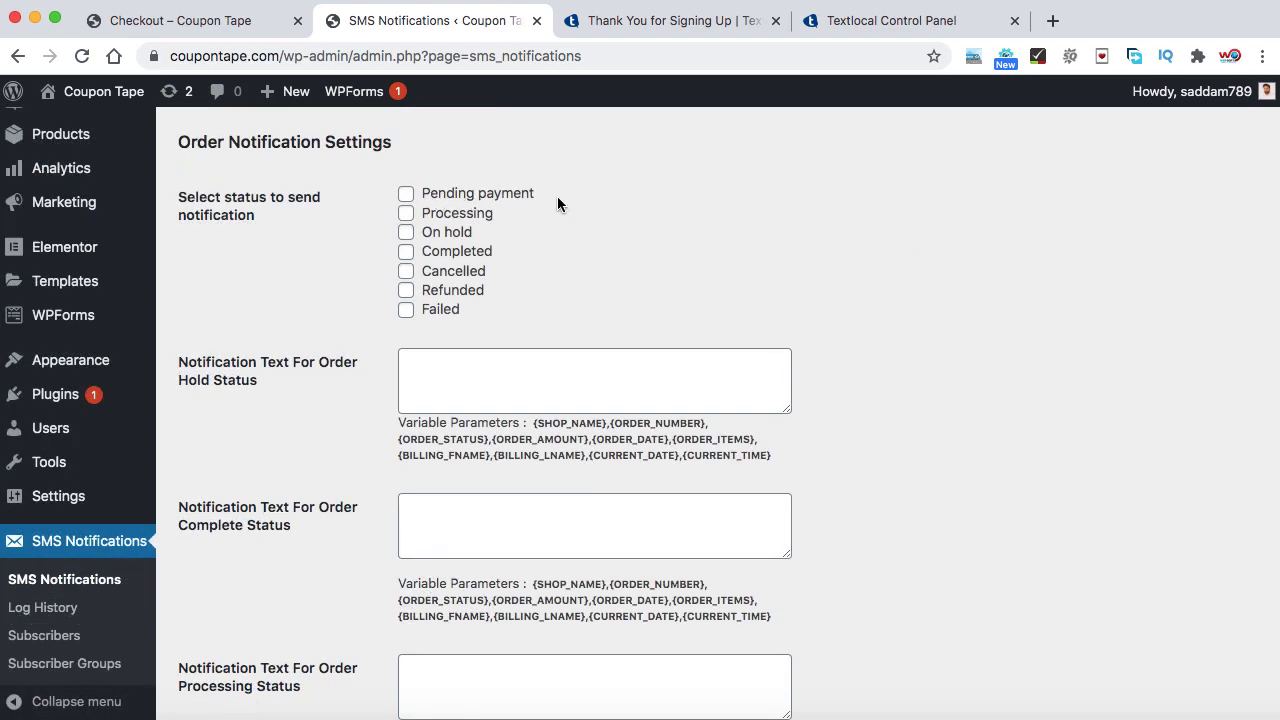
click(406, 215)
click(406, 251)
click(371, 236)
scroll(626, 267, down, 3)
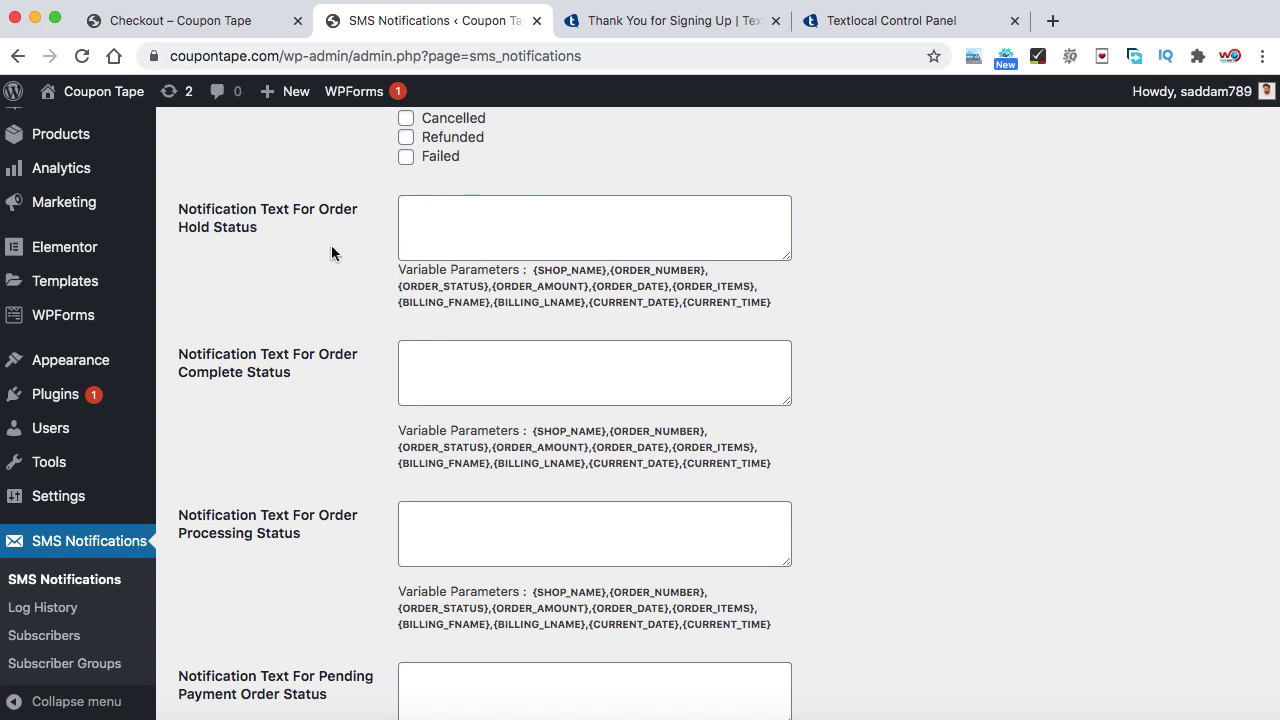
scroll(318, 291, down, 2)
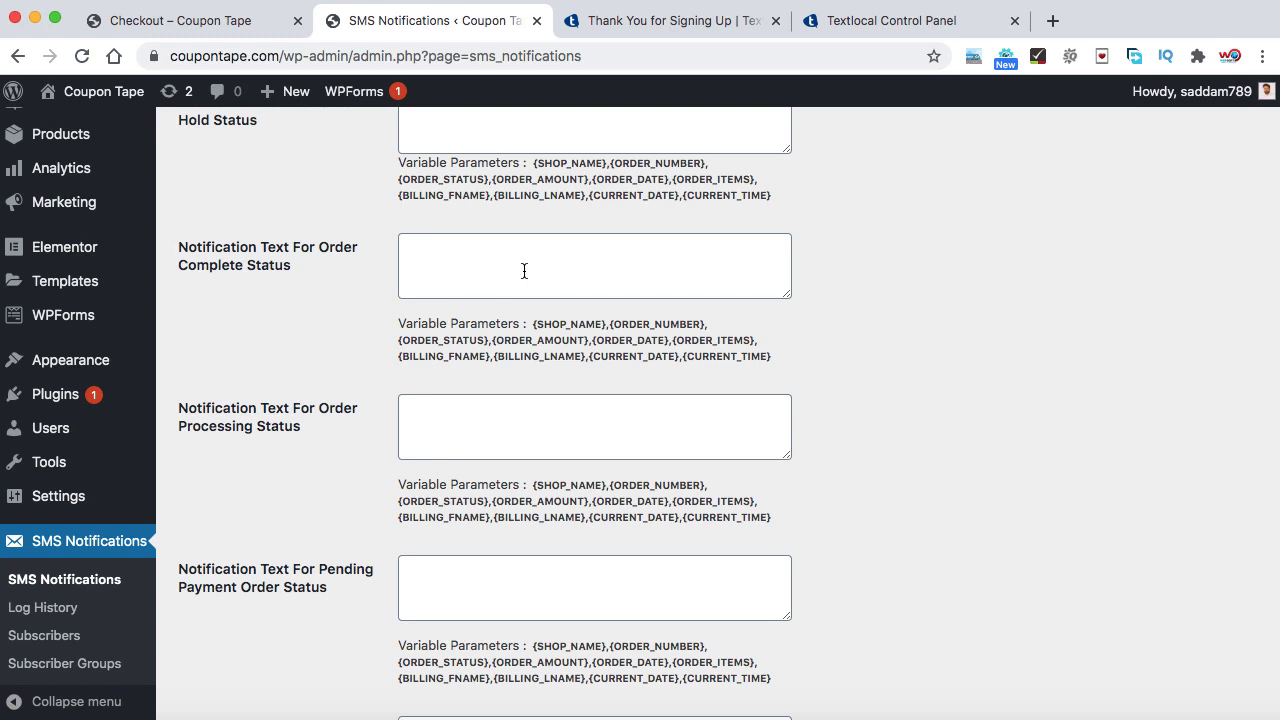
Step: Start the Order Complete SMS with the greeting 'Hello {BILLING_FNAME},' on its own line
click(455, 270)
text(Hell)
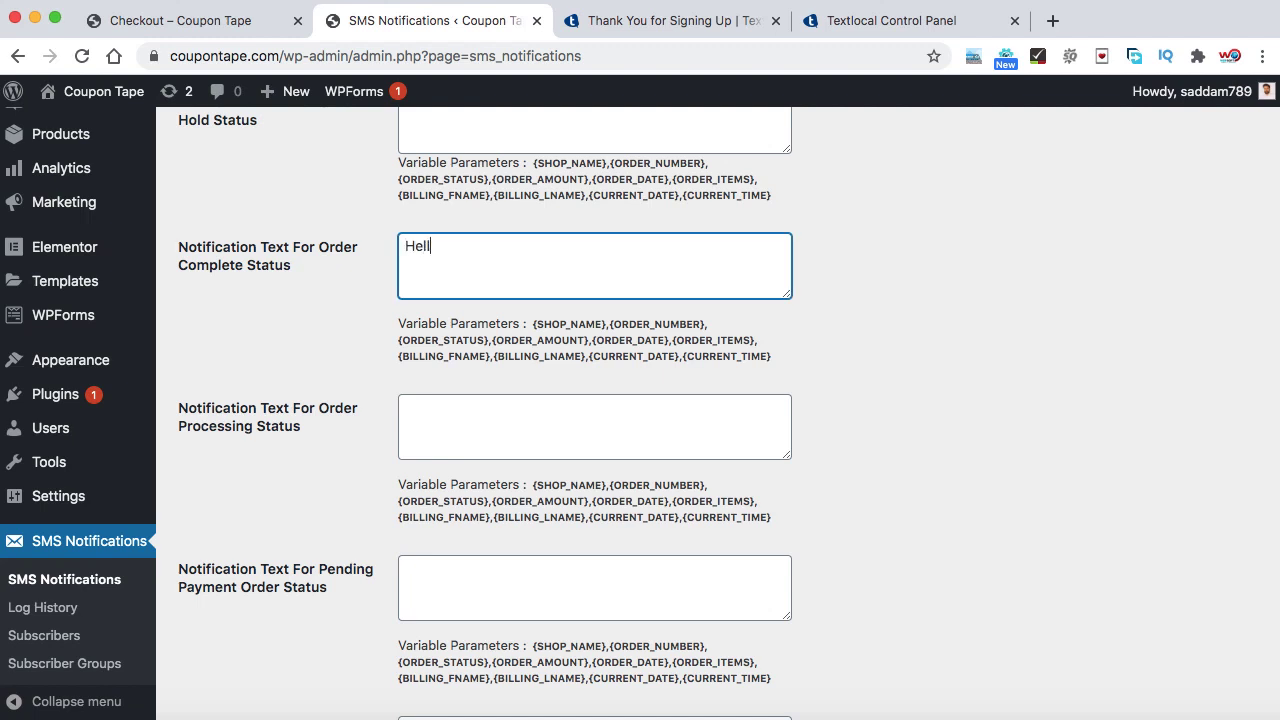
text(o)
drag(398, 356, 488, 357)
key(super+c)
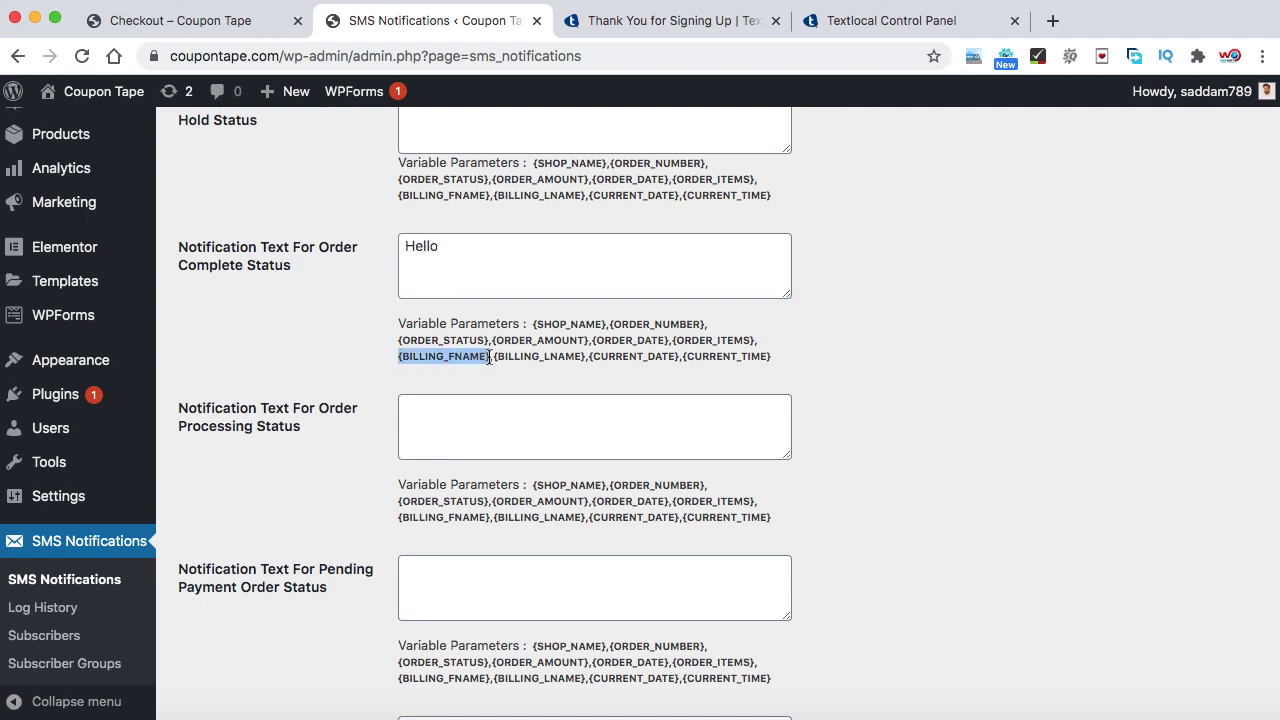
click(478, 250)
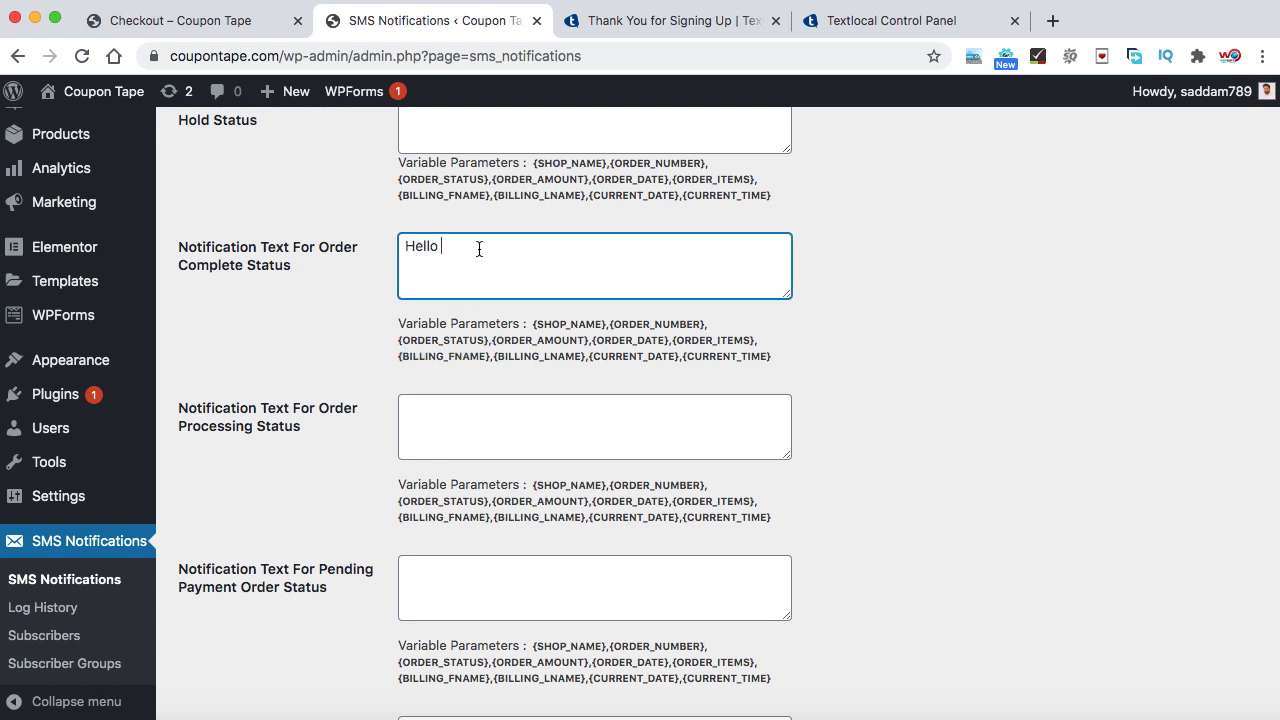
key(super+v)
text(,)
key(Return)
Step: Continue the message with 'Thanks for shopping with us. Your order number'
text(Thnak)
key(BackSpace)
key(BackSpace)
key(BackSpace)
text(anks for)
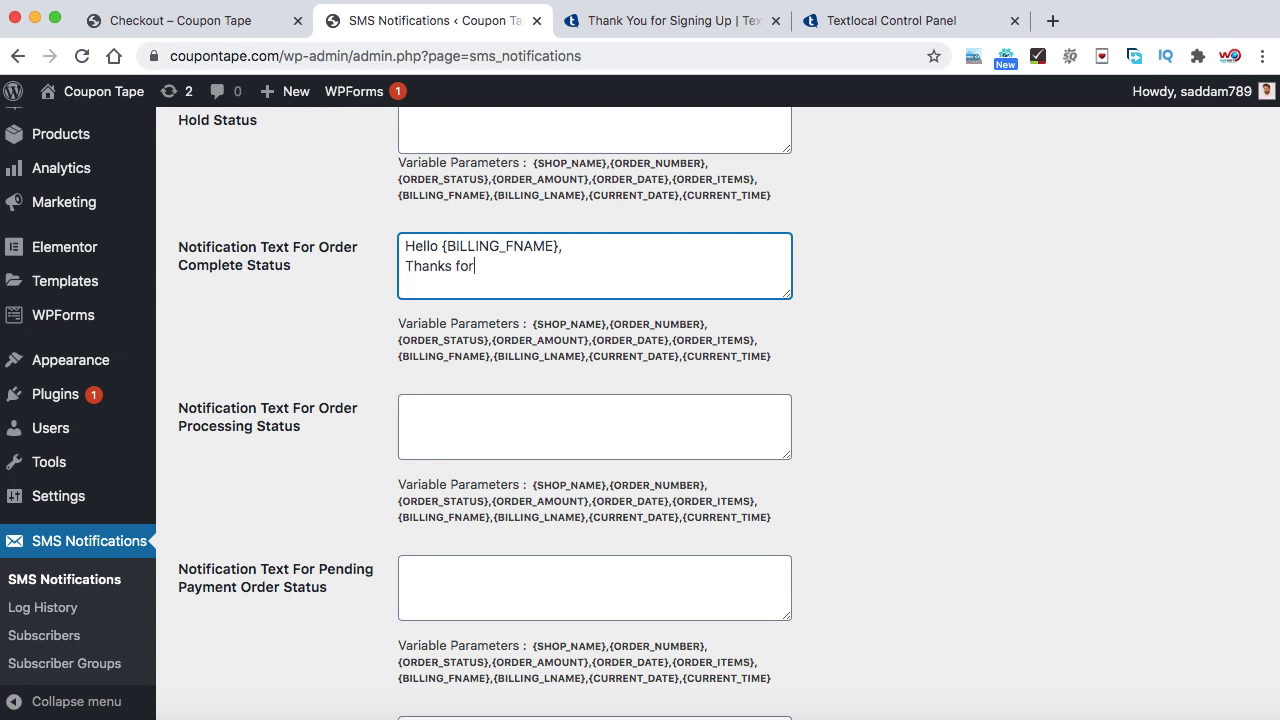
text( shopping with us.)
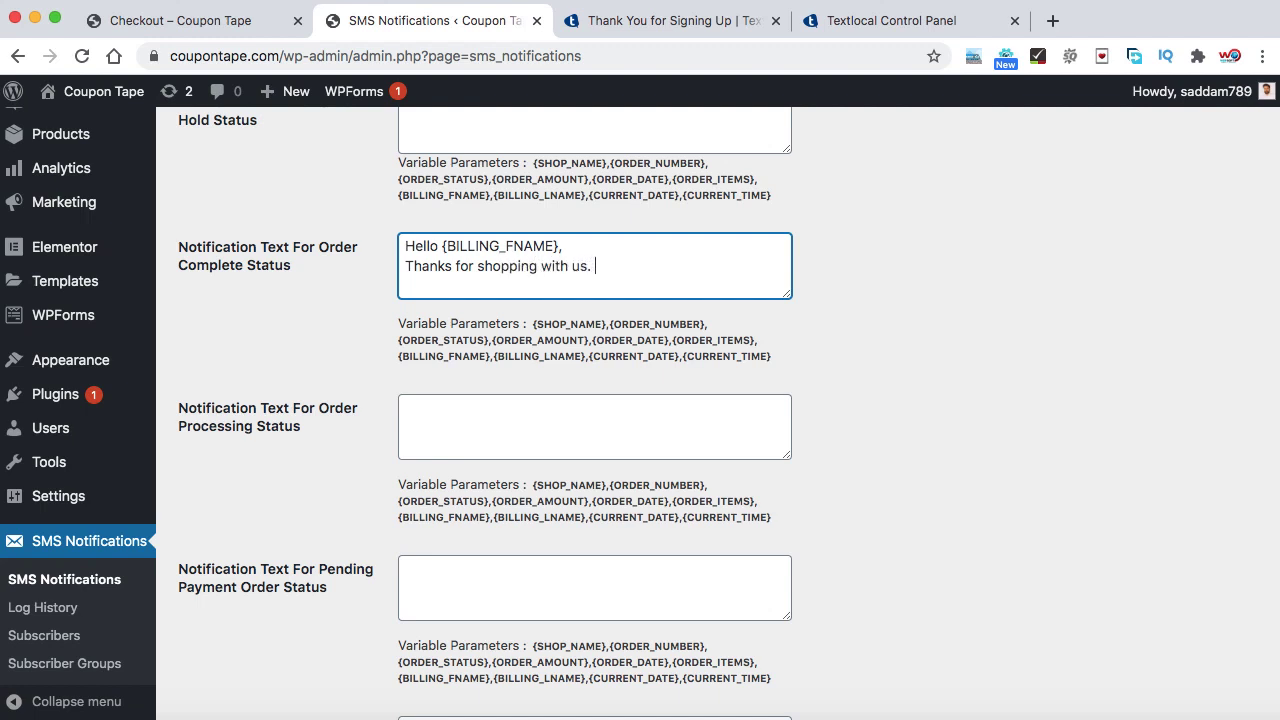
text( YOU)
key(BackSpace)
text(u)
key(BackSpace)
key(BackSpace)
text(our order nub)
key(BackSpace)
text(mber)
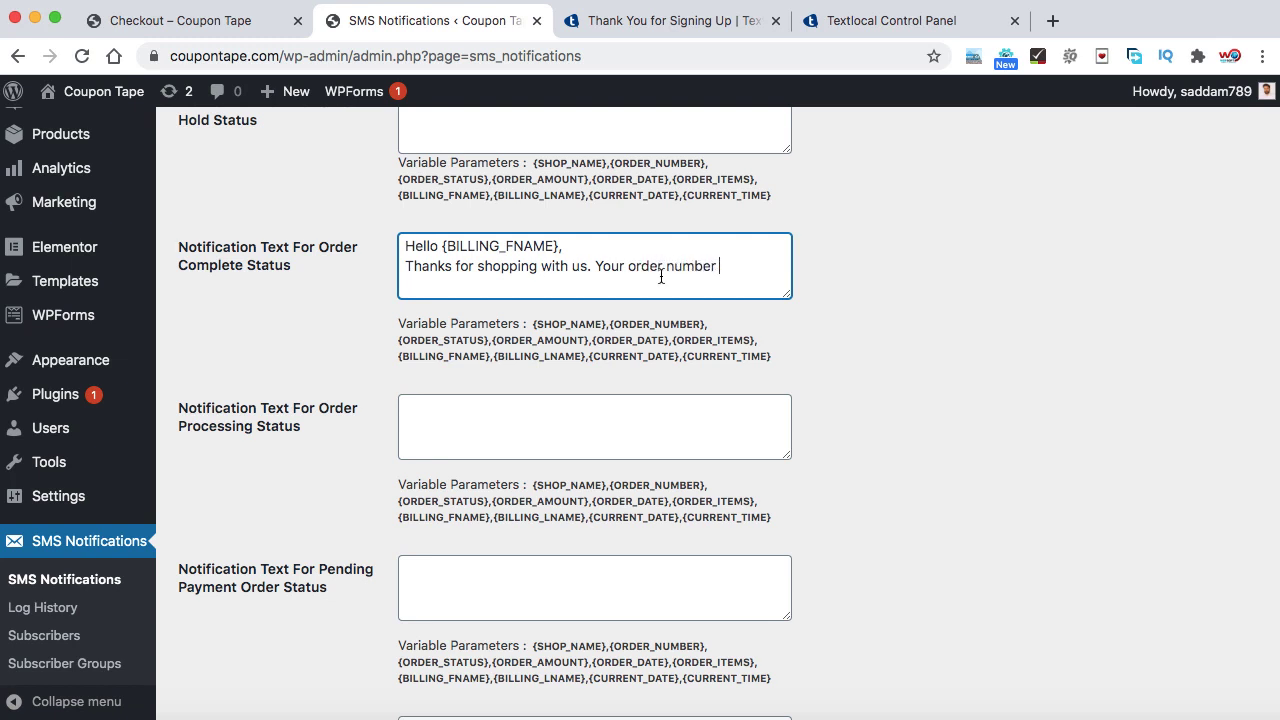
Step: Insert {ORDER_NUMBER} and finish the message with 'has been completed. Good Luck!'
drag(611, 324, 706, 324)
key(cmd+c)
click(730, 262)
key(cmd+v)
text(has be)
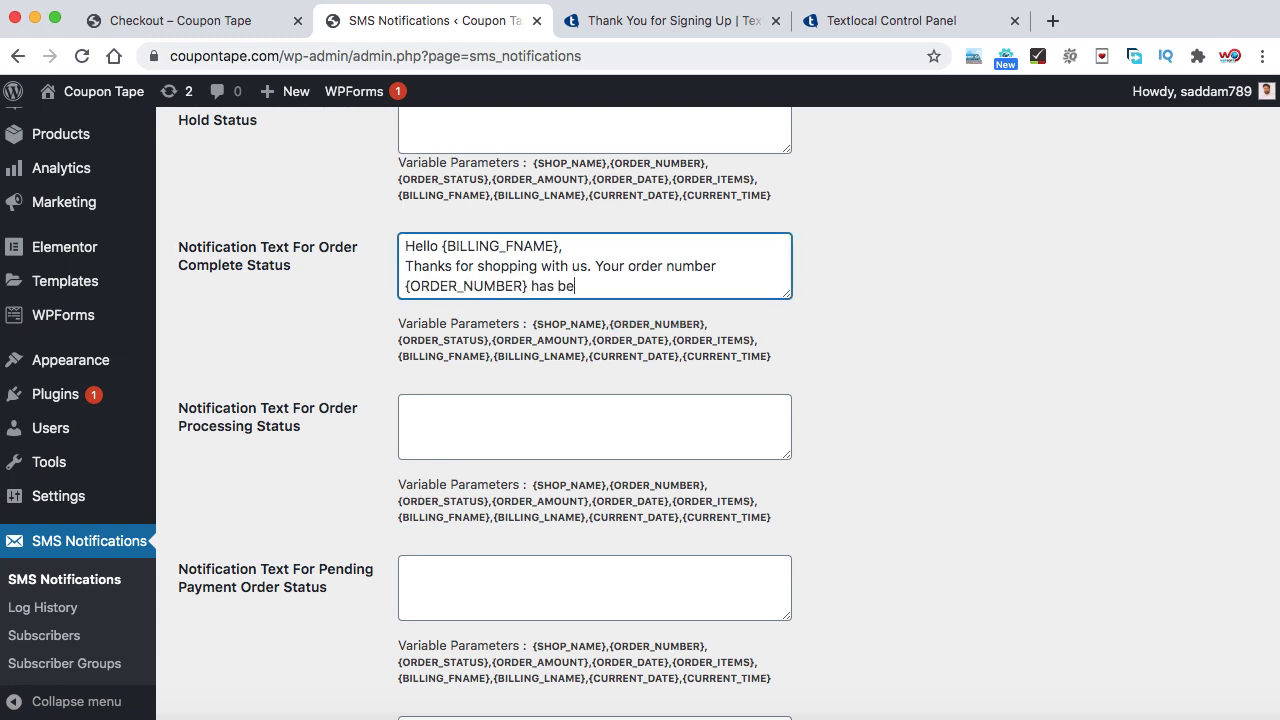
text(en completed. Good)
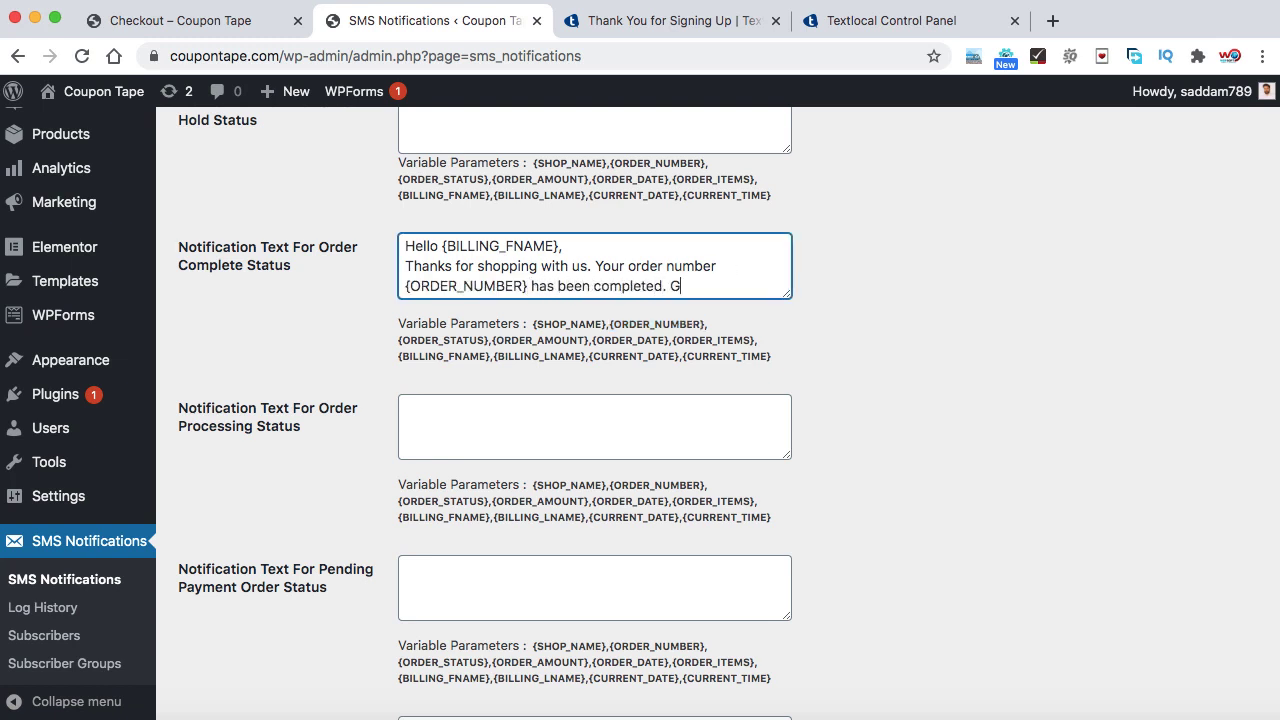
text(uck!)
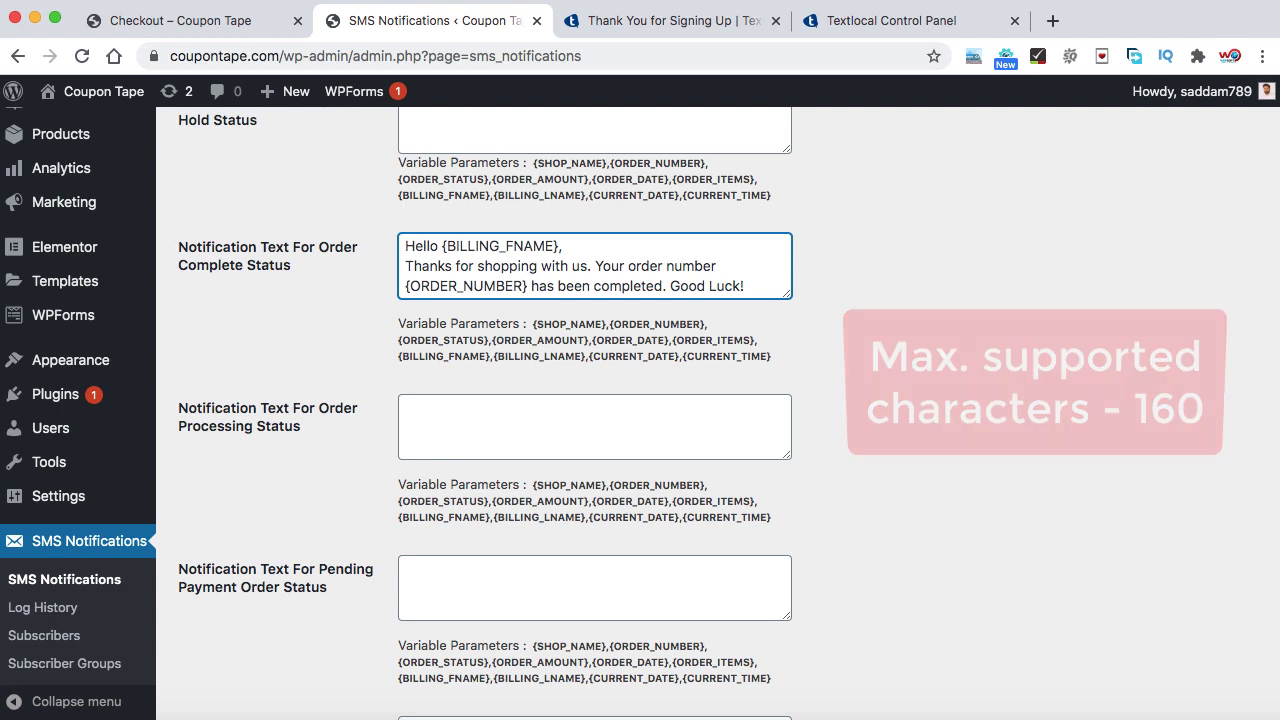
Step: Reuse the Order Complete text for Order Processing, replacing its ending with 'is under process.'
key(super+a)
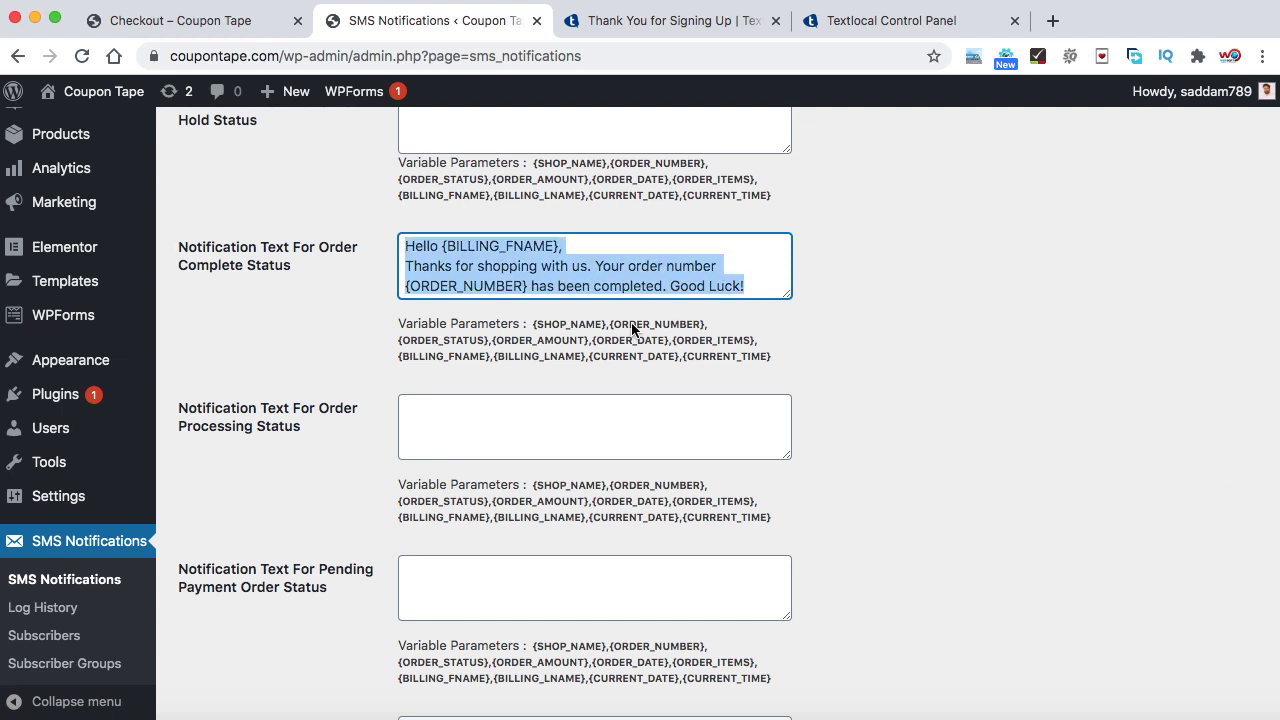
click(520, 423)
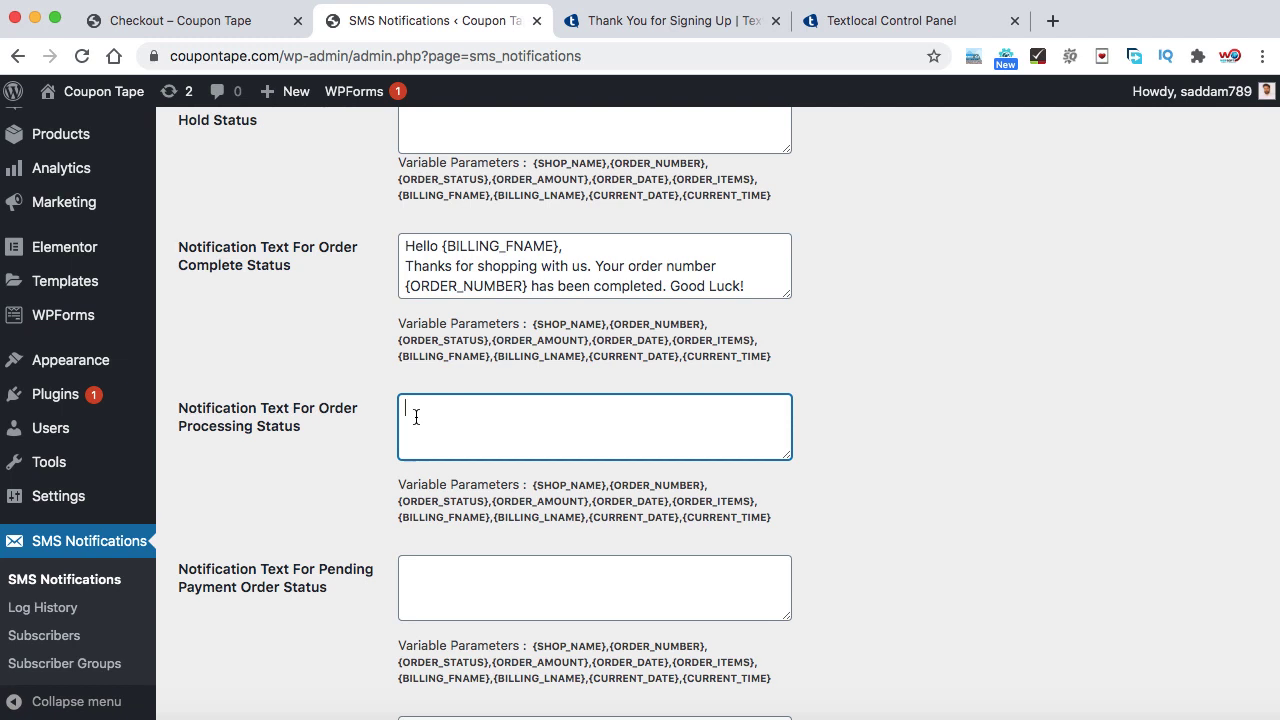
key(super+v)
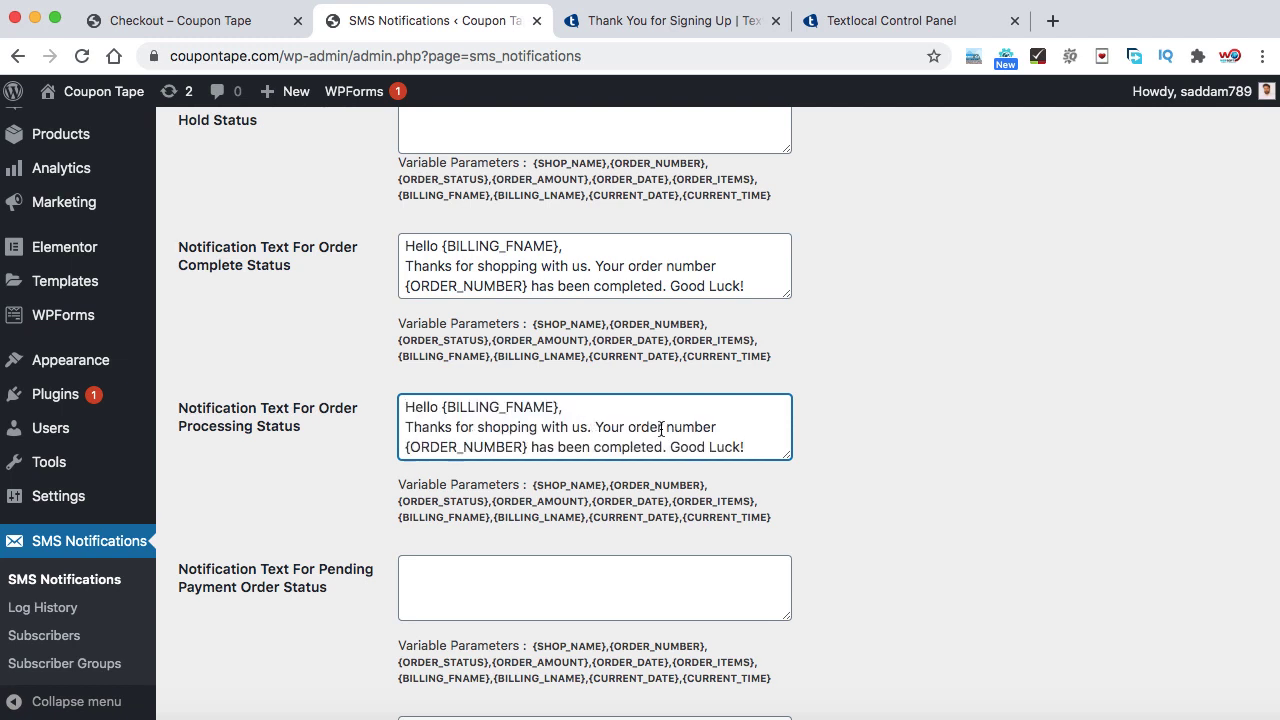
drag(531, 446, 746, 447)
text(is u)
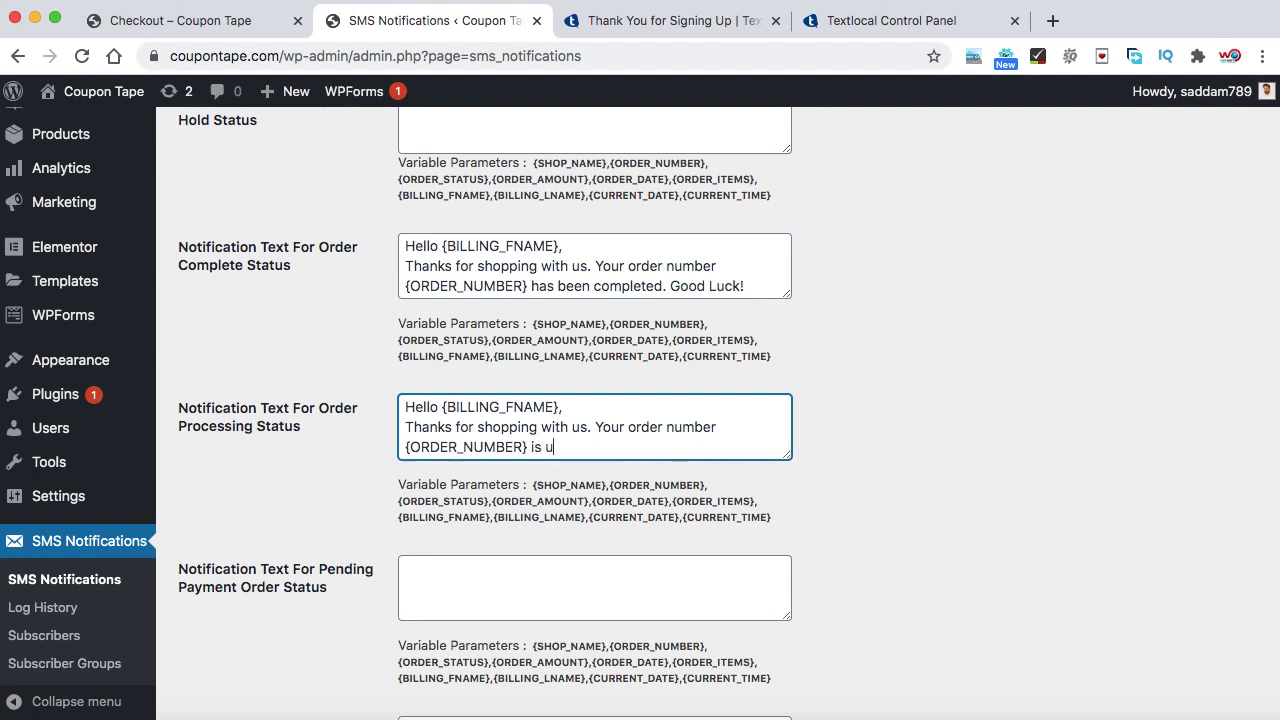
text(nder process.)
Step: Save the SMS notification settings with Save Changes
scroll(640, 412, down, 8)
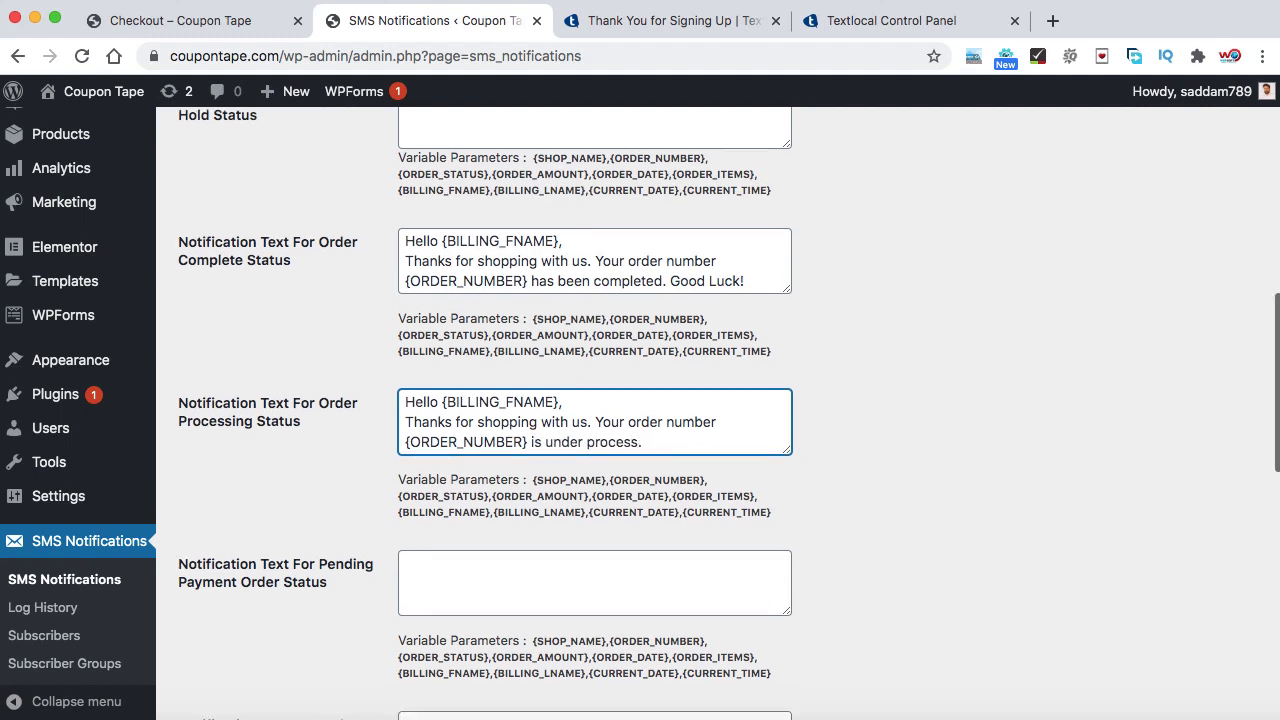
scroll(676, 430, down, 10)
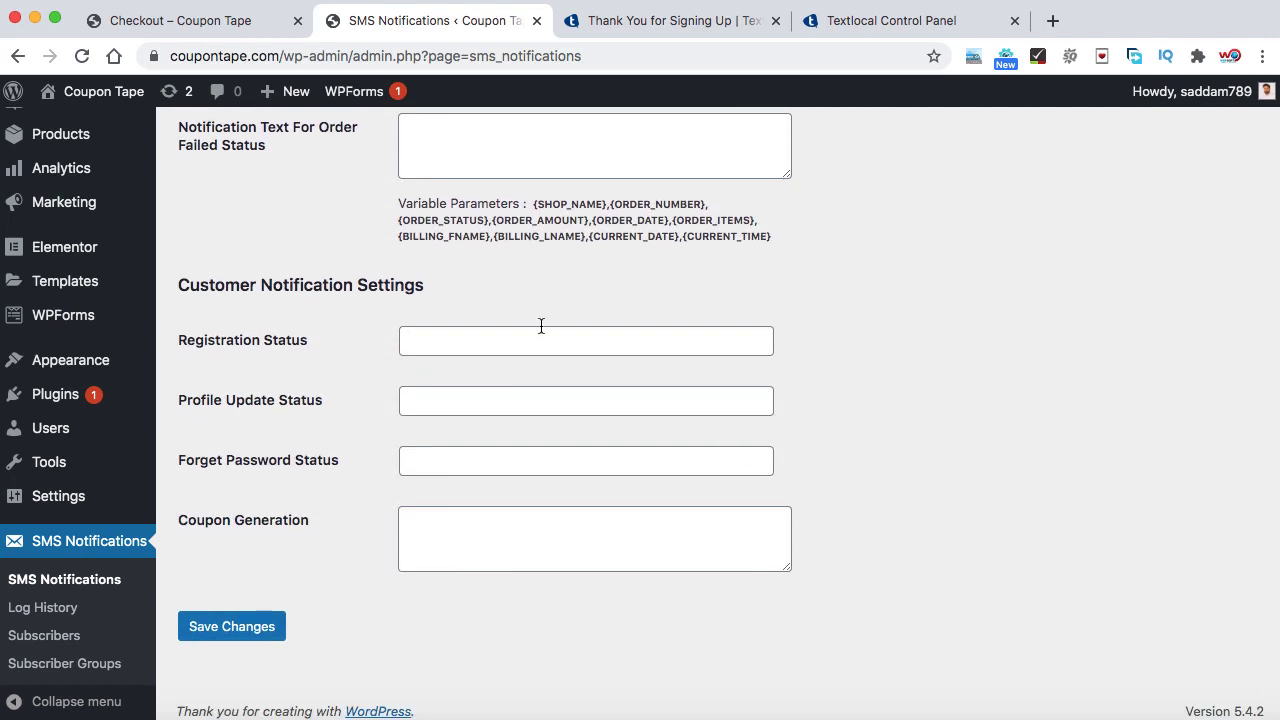
click(228, 627)
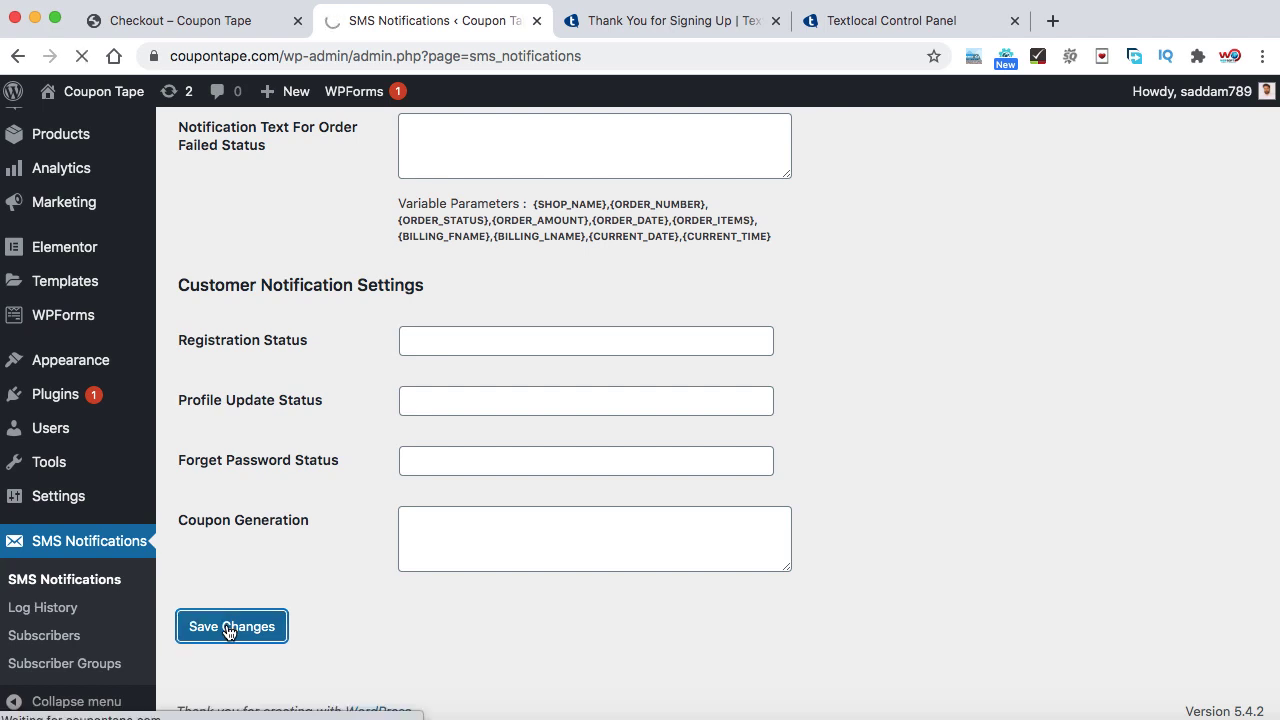
Step: In the shop, add one Aroma Blush Rose to the cart
key(super+1)
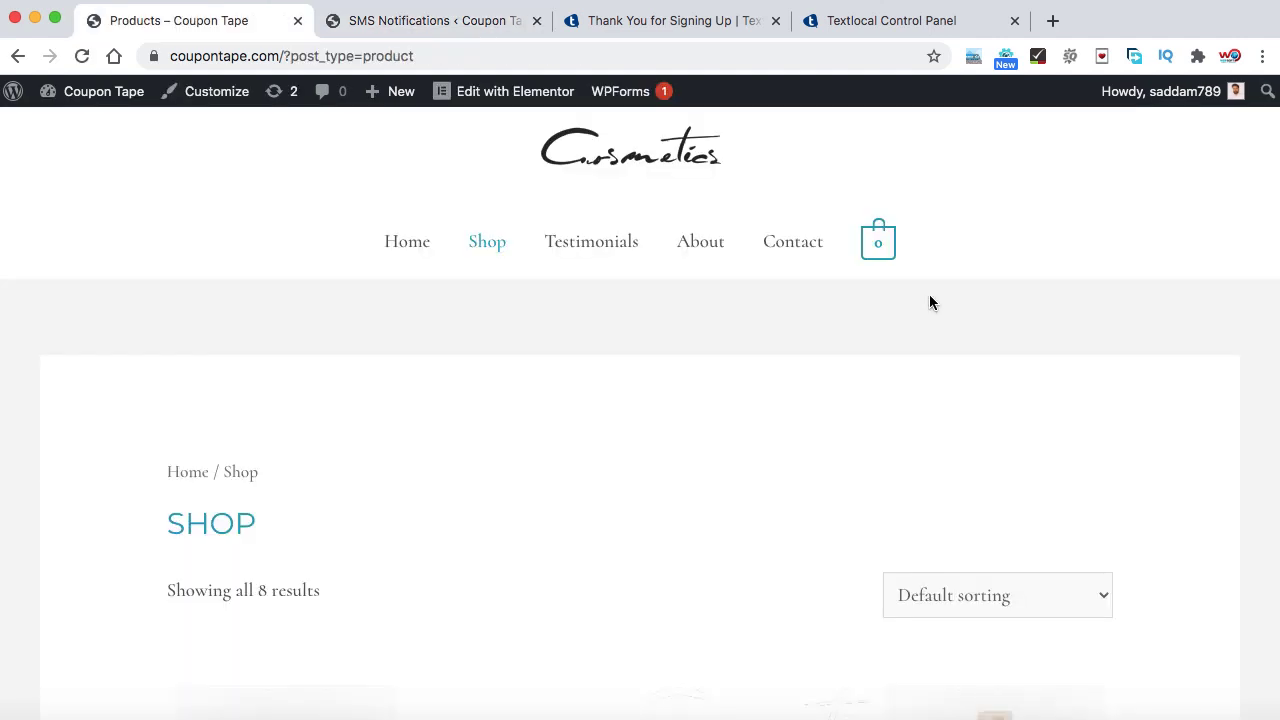
scroll(930, 302, down, 5)
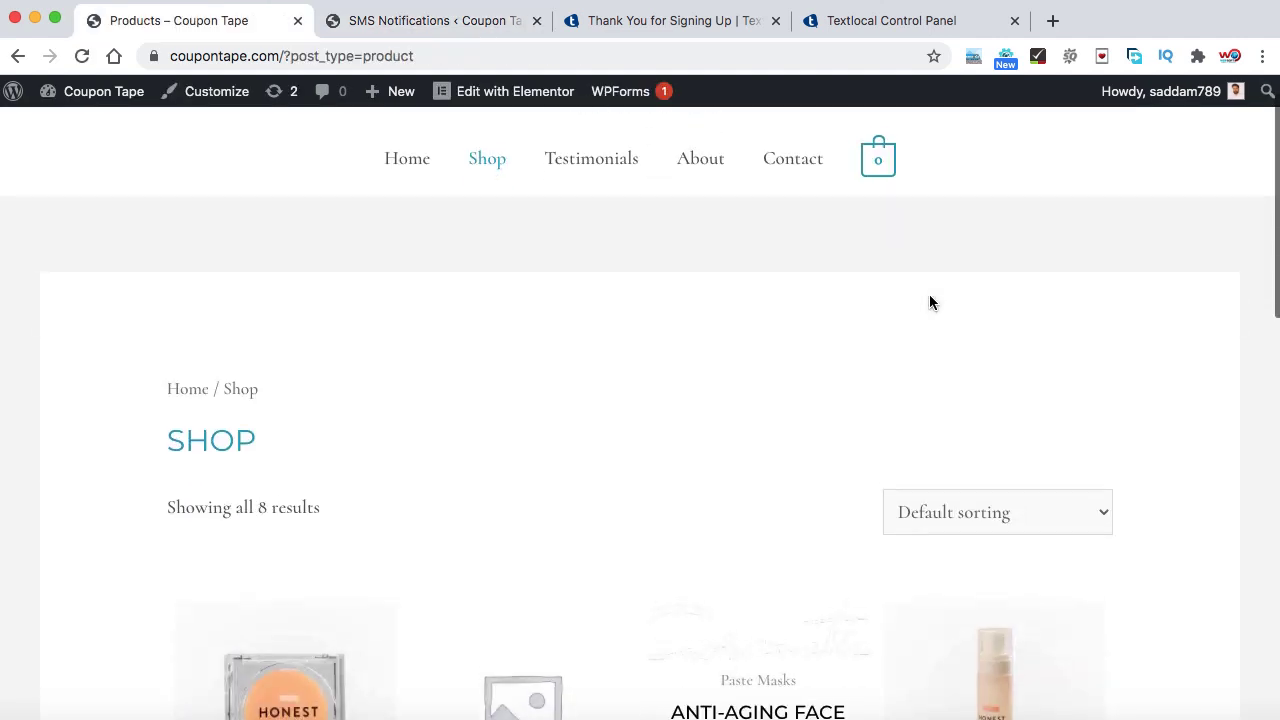
scroll(930, 302, down, 2)
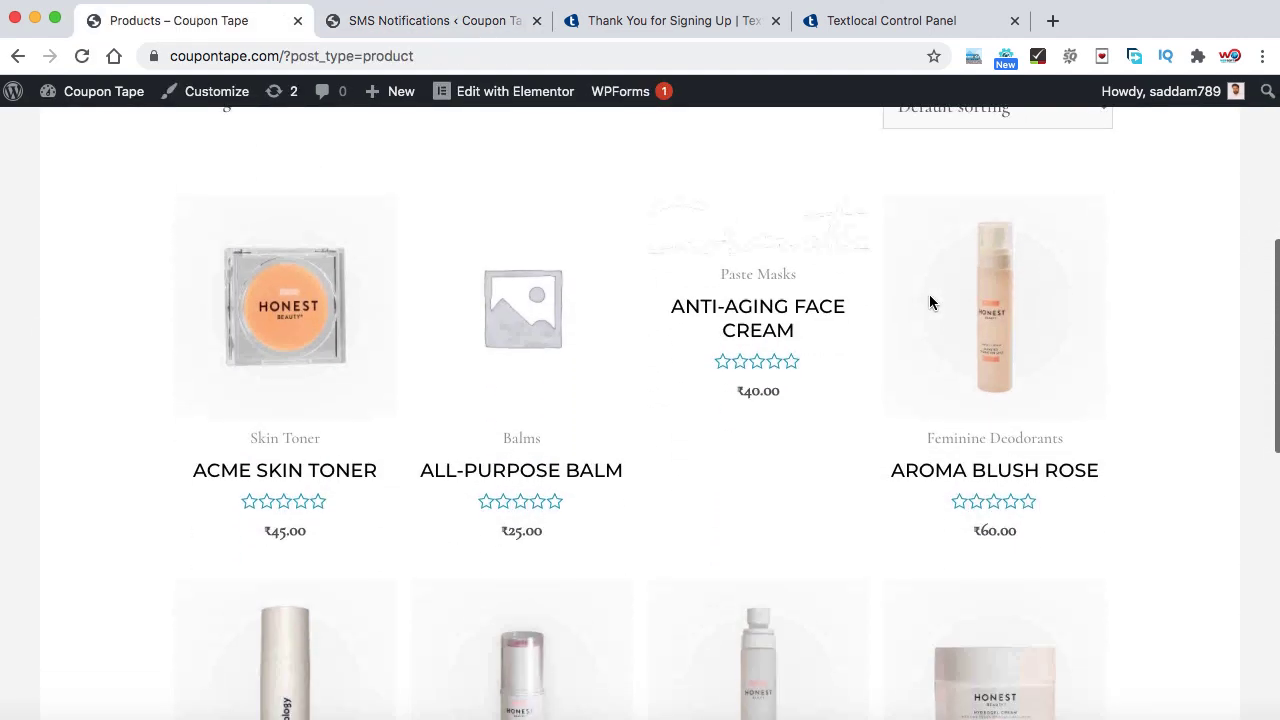
click(989, 303)
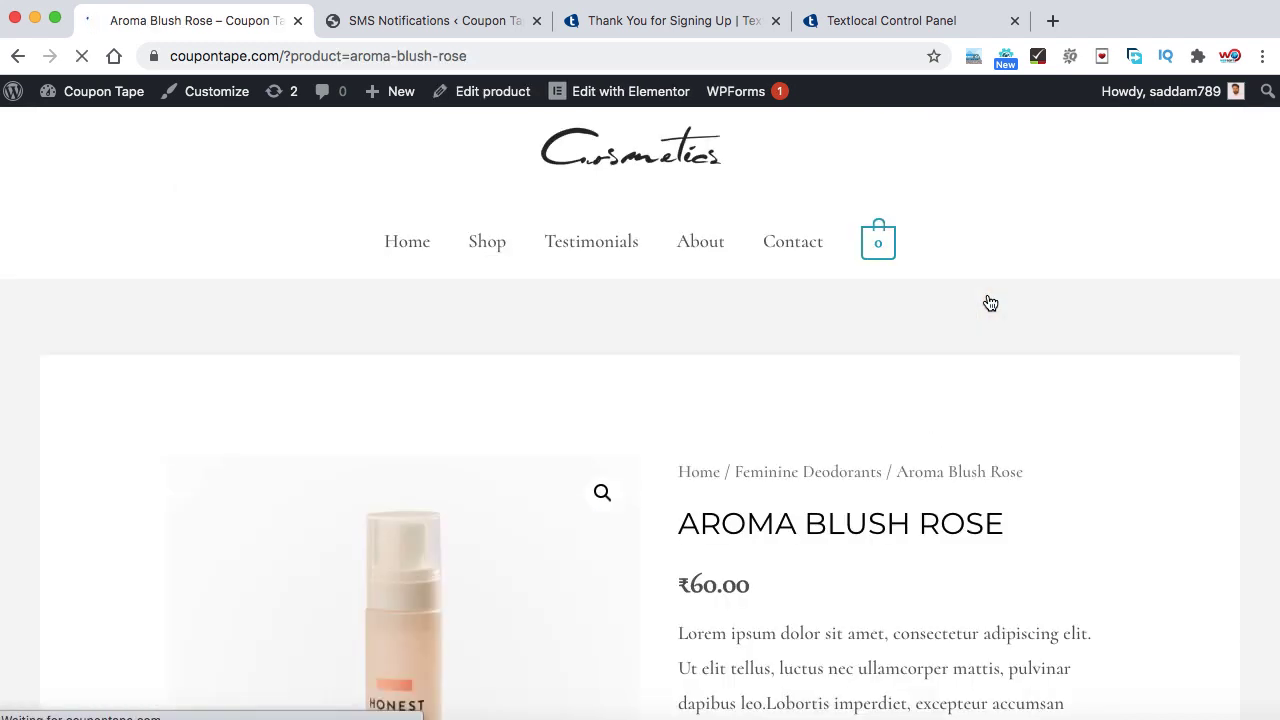
scroll(986, 300, down, 4)
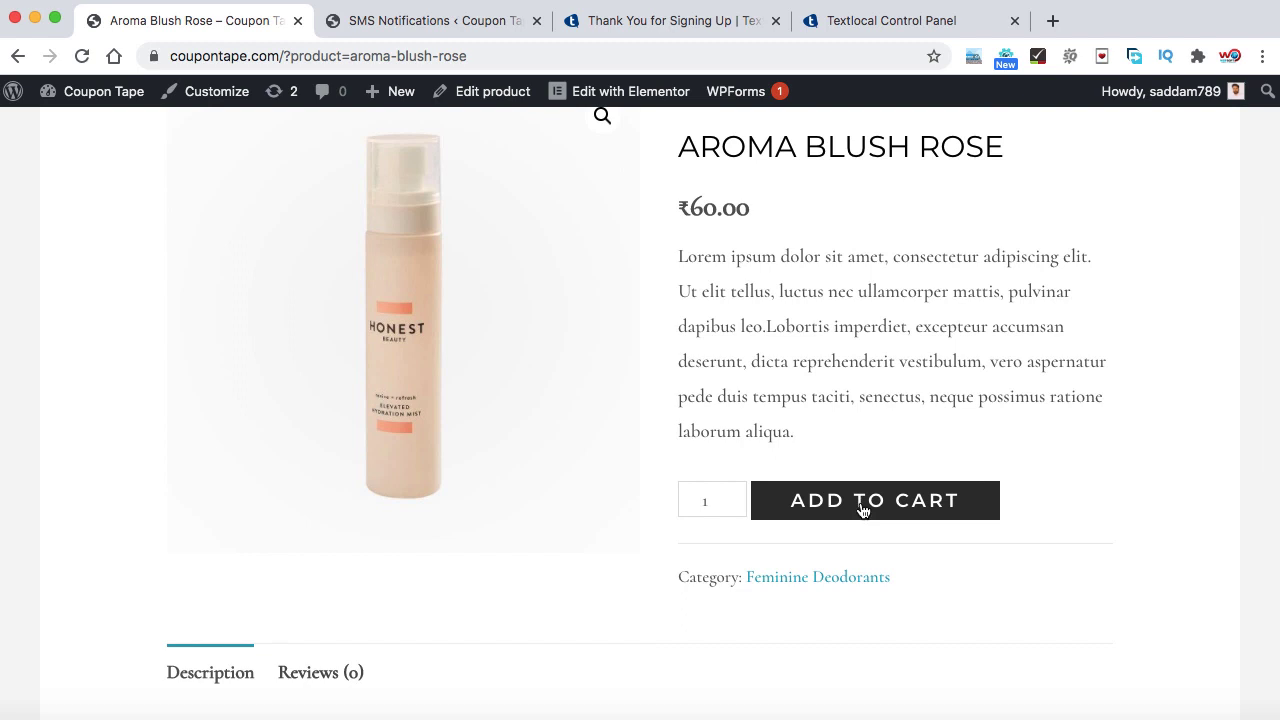
click(863, 507)
Step: Check out from the cart and place the cash-on-delivery test order
click(942, 509)
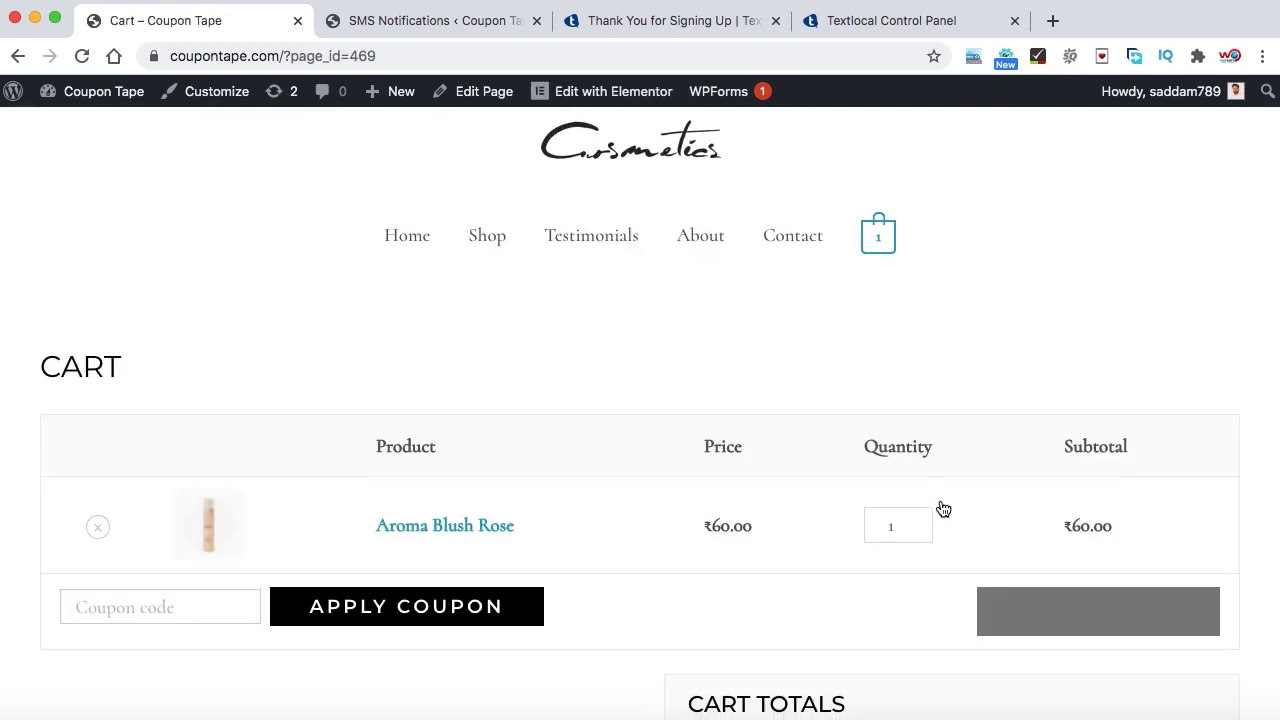
scroll(940, 520, down, 3)
click(940, 654)
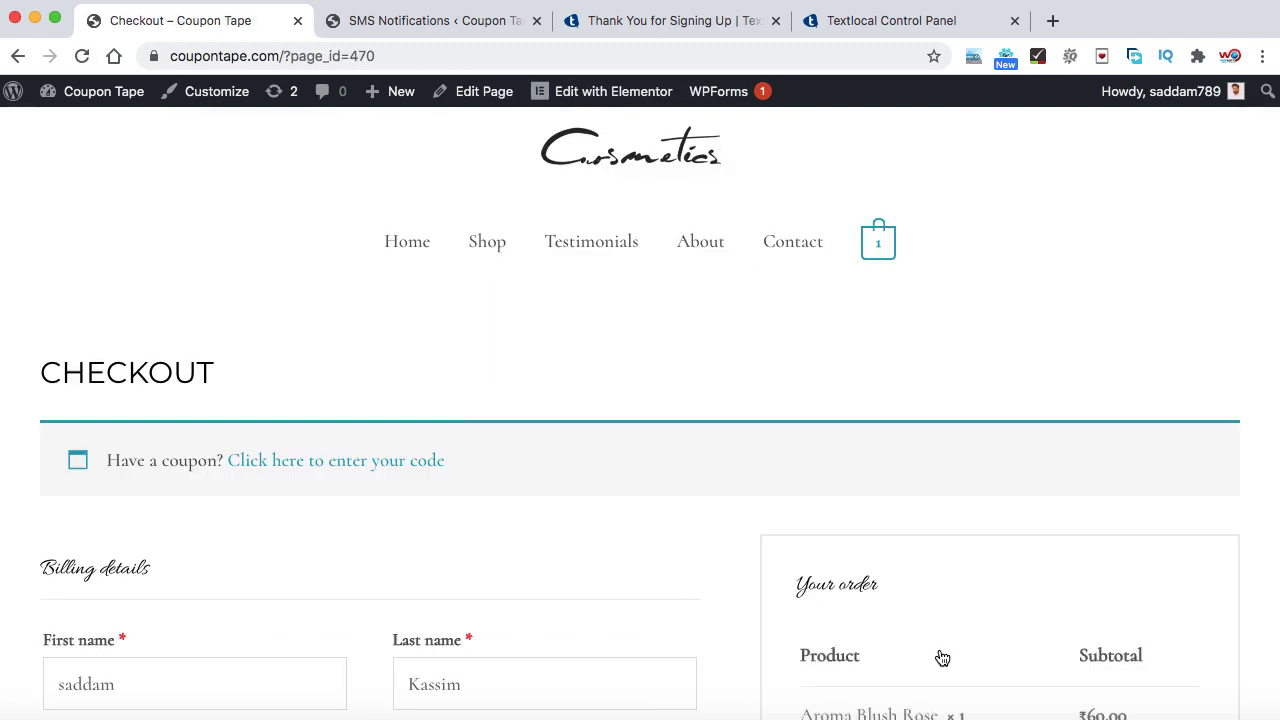
scroll(940, 656, down, 3)
scroll(940, 655, down, 5)
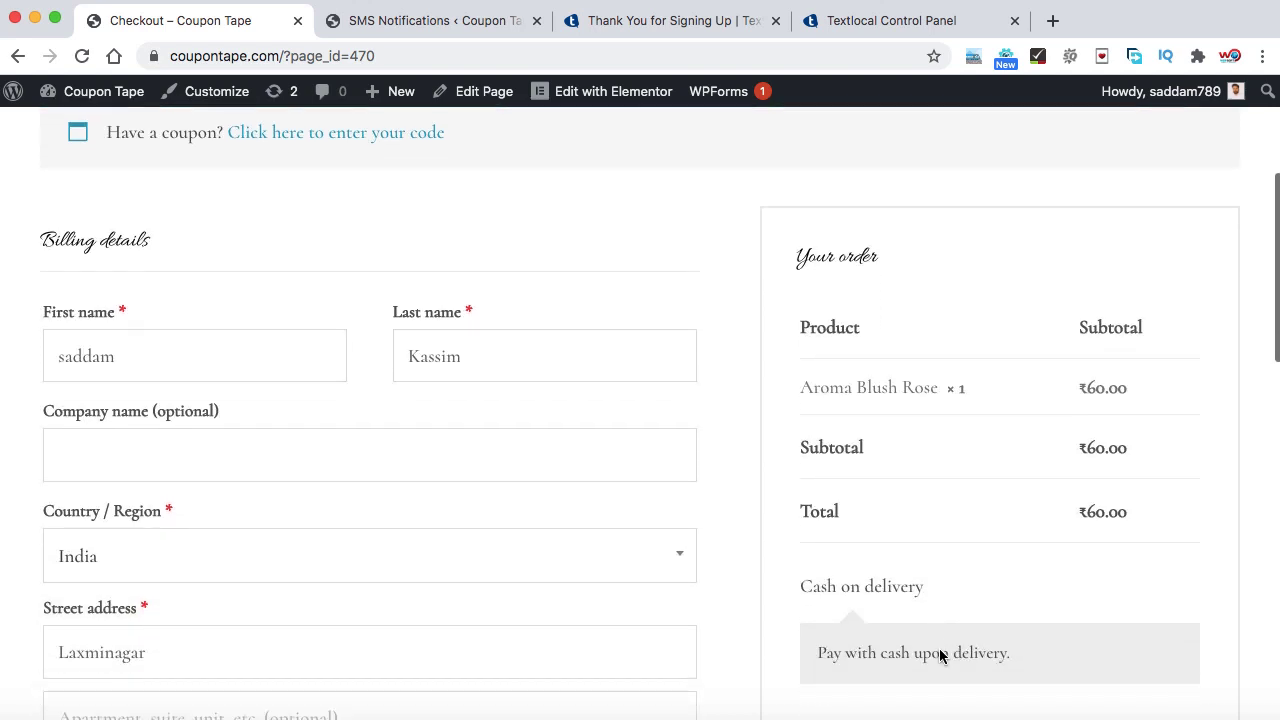
scroll(940, 655, down, 2)
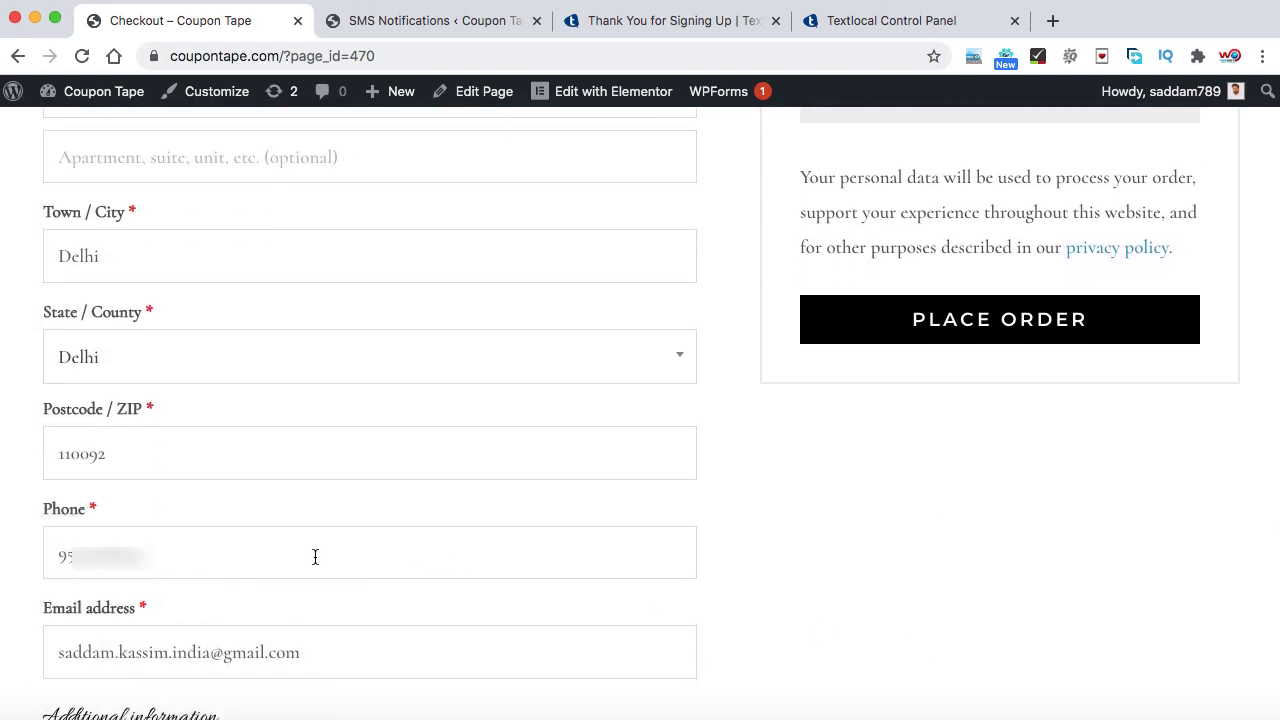
click(985, 328)
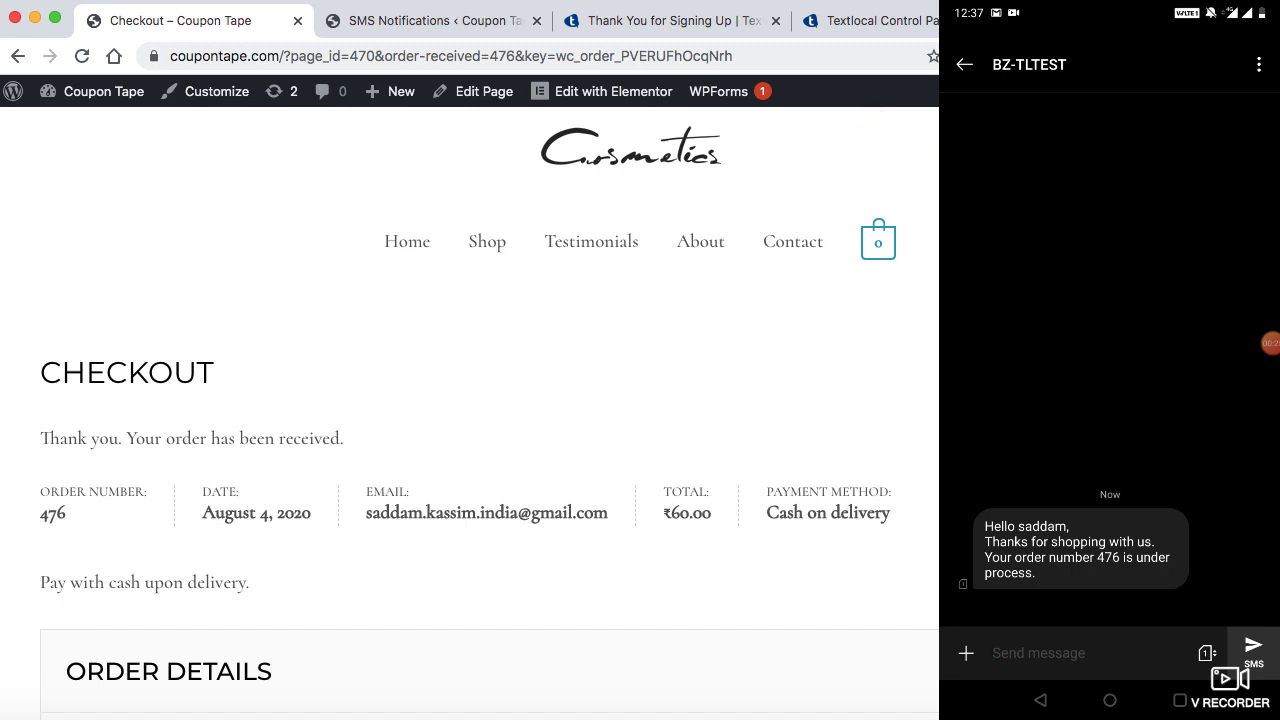
Step: Check order number 476 and the billing first name against the received SMS
scroll(100, 475, down, 1)
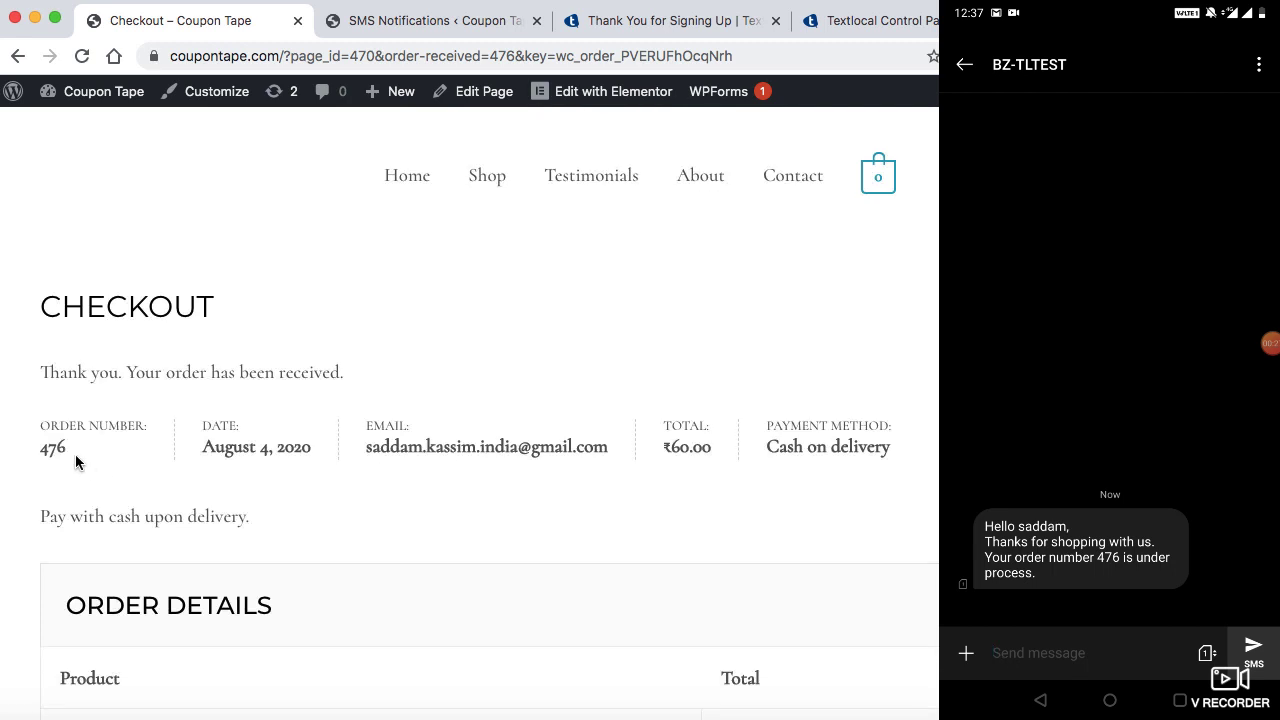
drag(38, 448, 66, 453)
scroll(124, 475, down, 8)
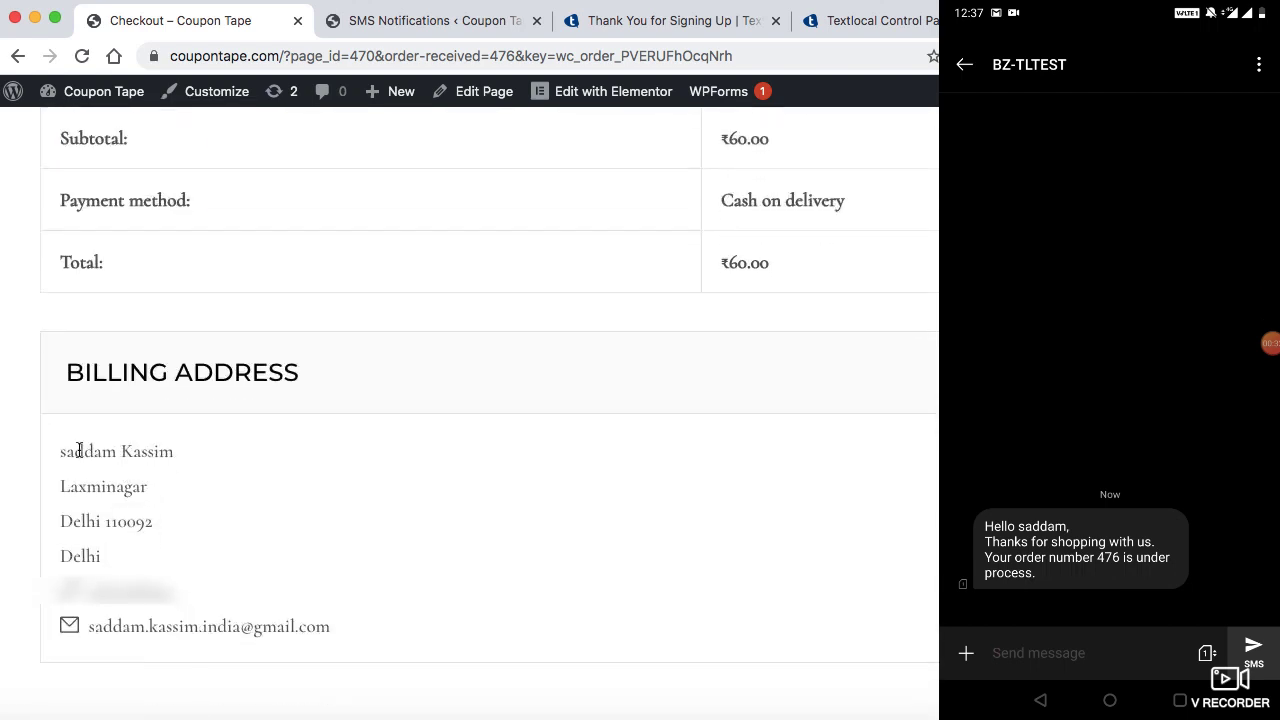
double_click(72, 450)
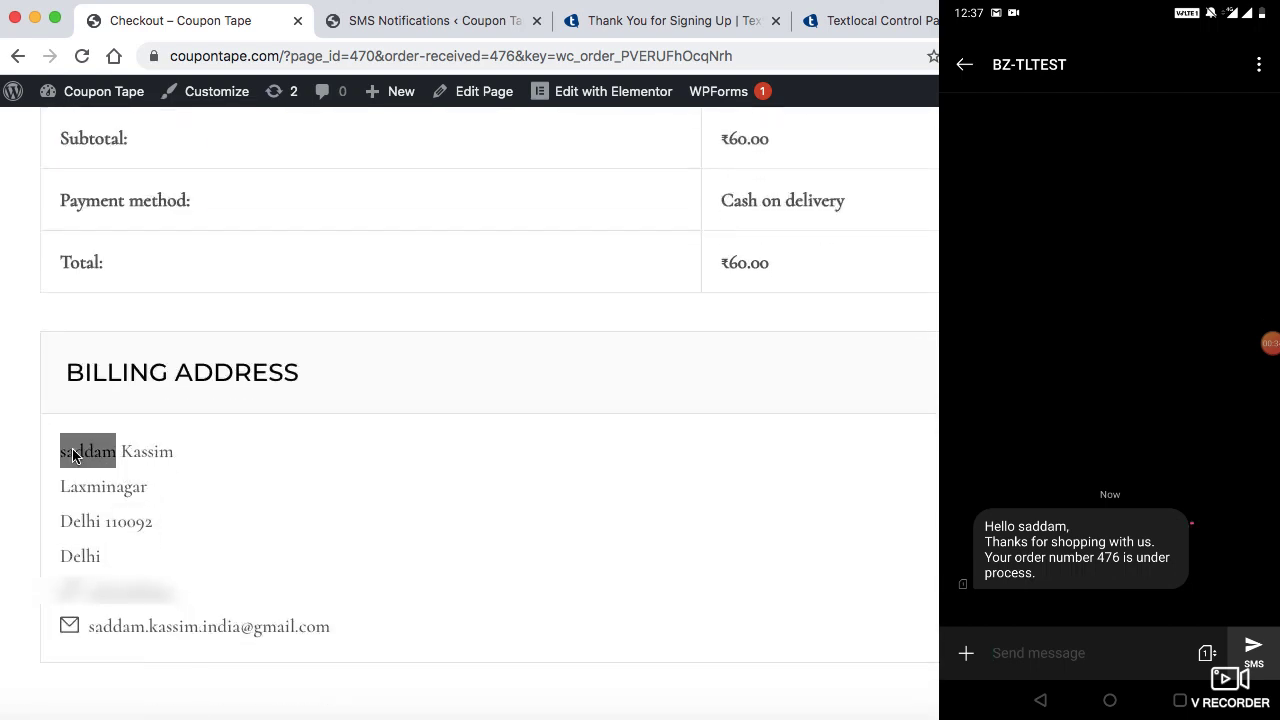
click(174, 452)
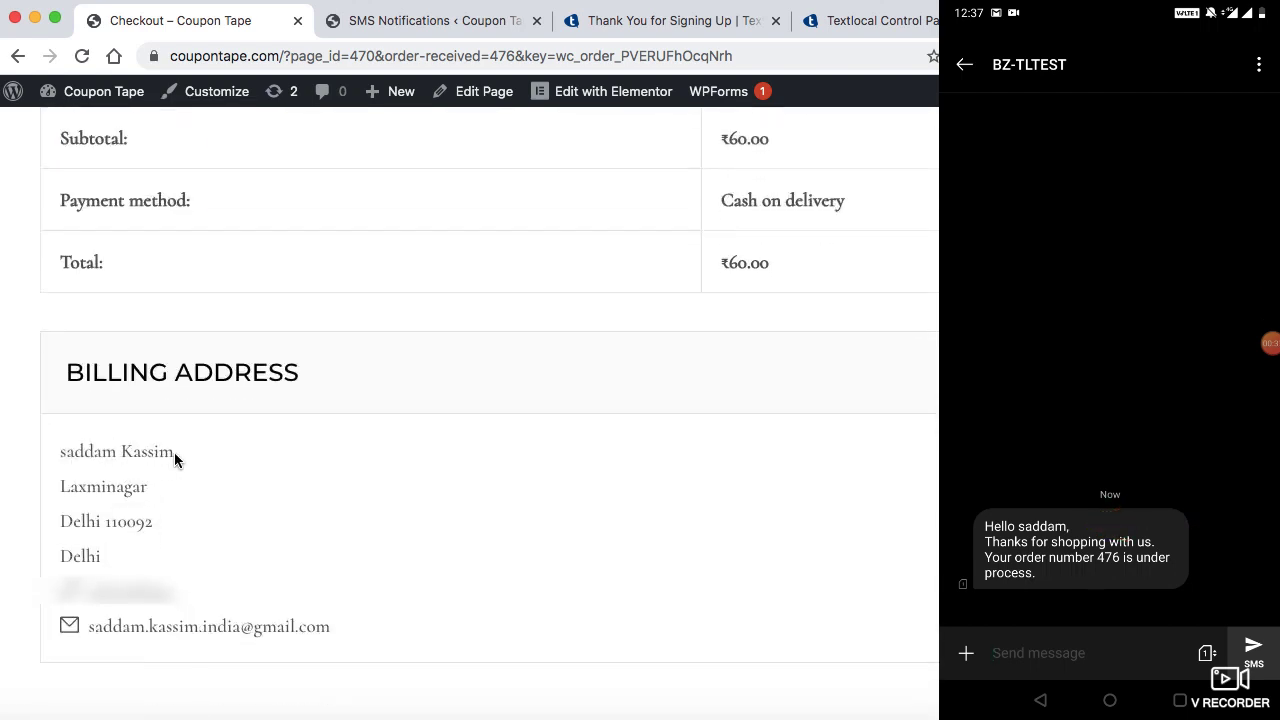